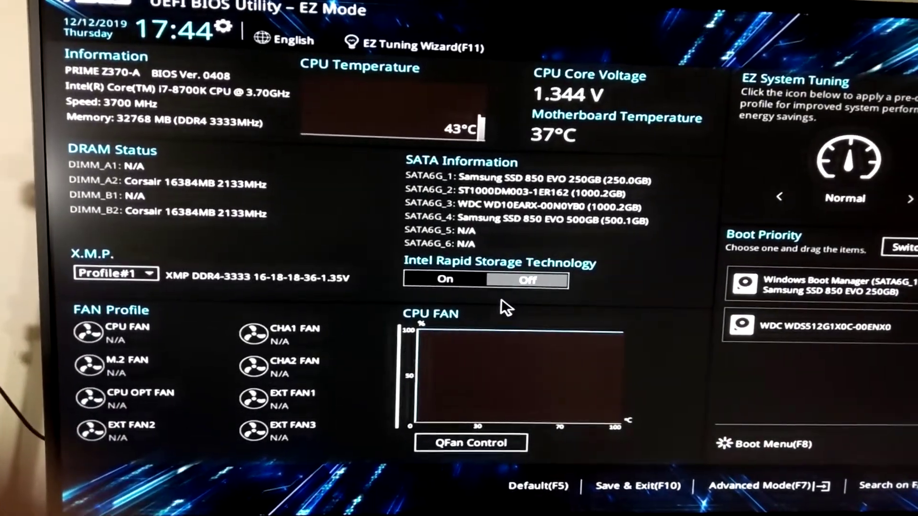
- Switch the ASUS BIOS to Advanced Mode with F7 and go to the Advanced section
key(F7)
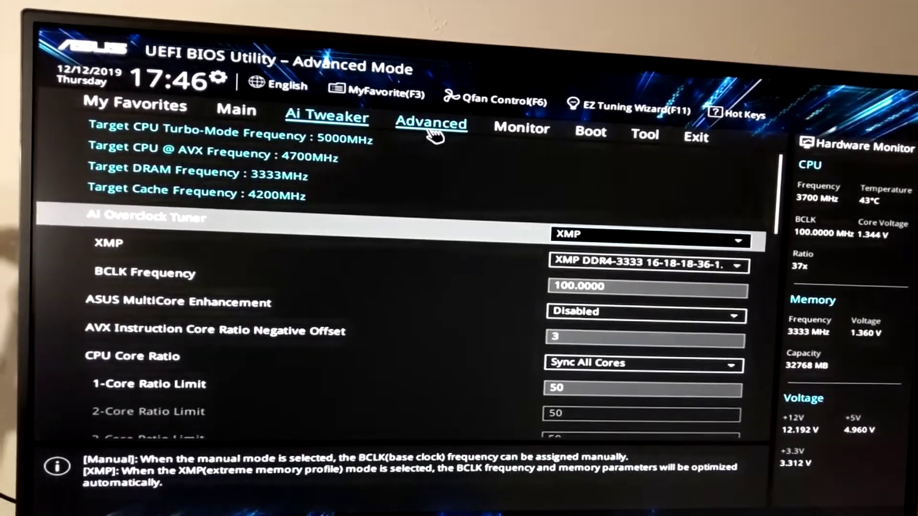
click(434, 125)
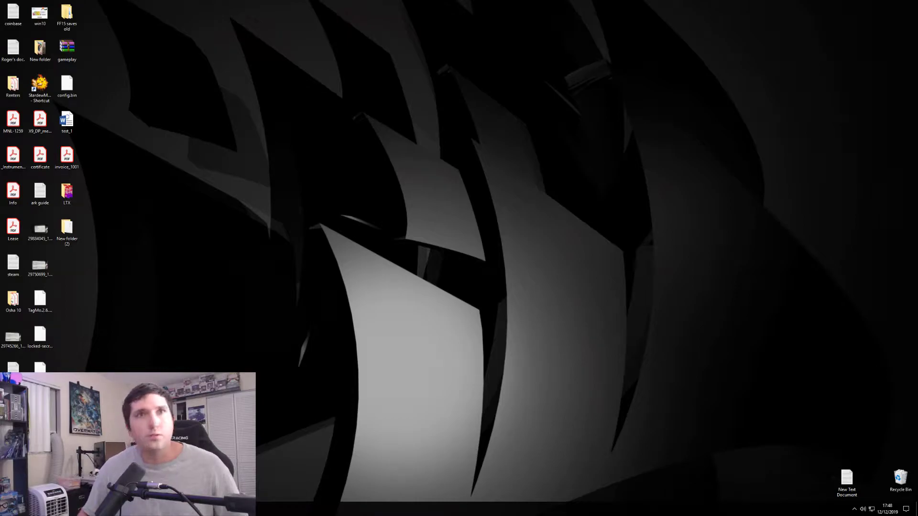
- Search for Device Manager and launch it
key(super+s)
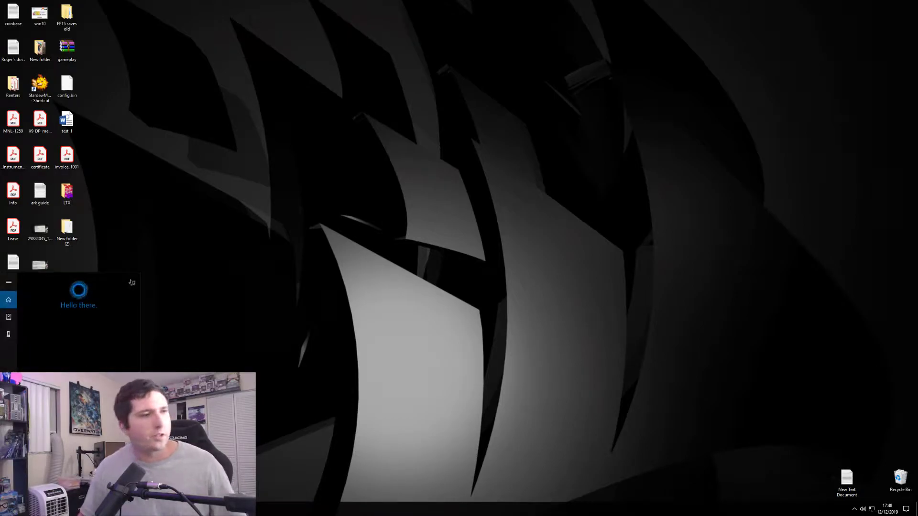
text(devices)
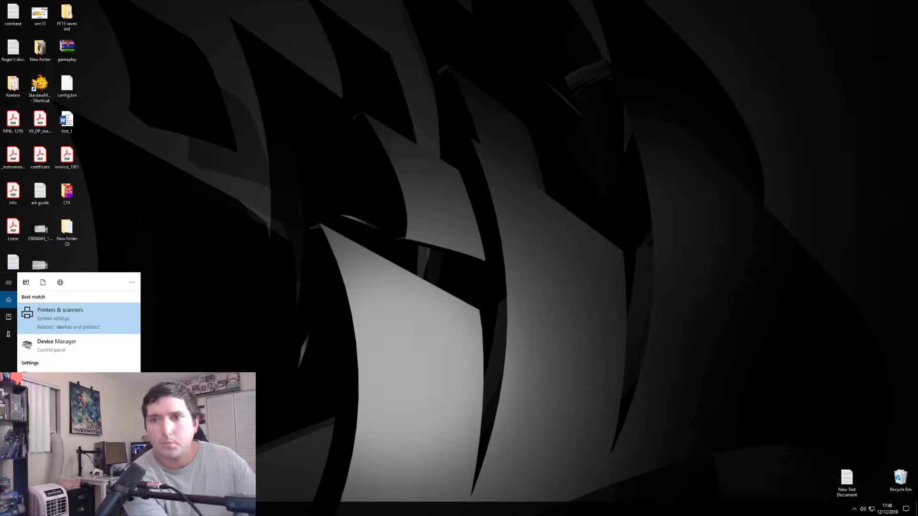
key(BackSpace)
text(manager)
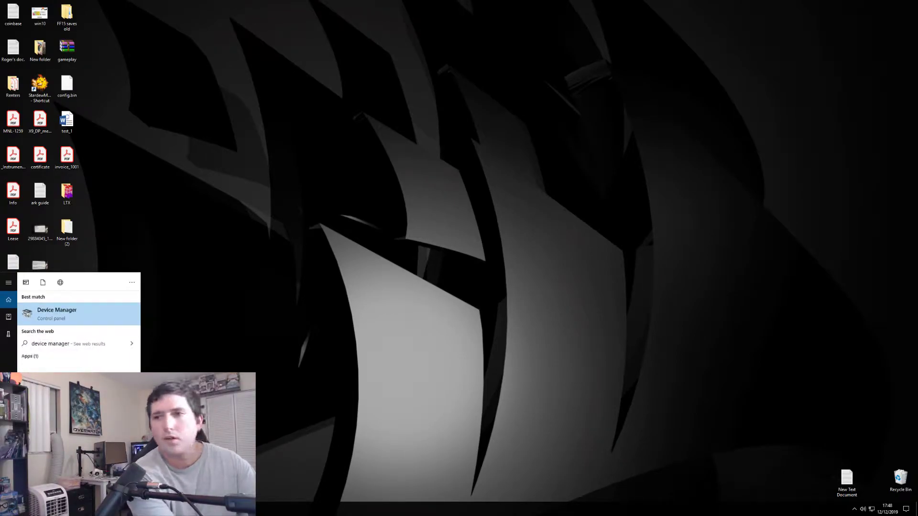
key(Return)
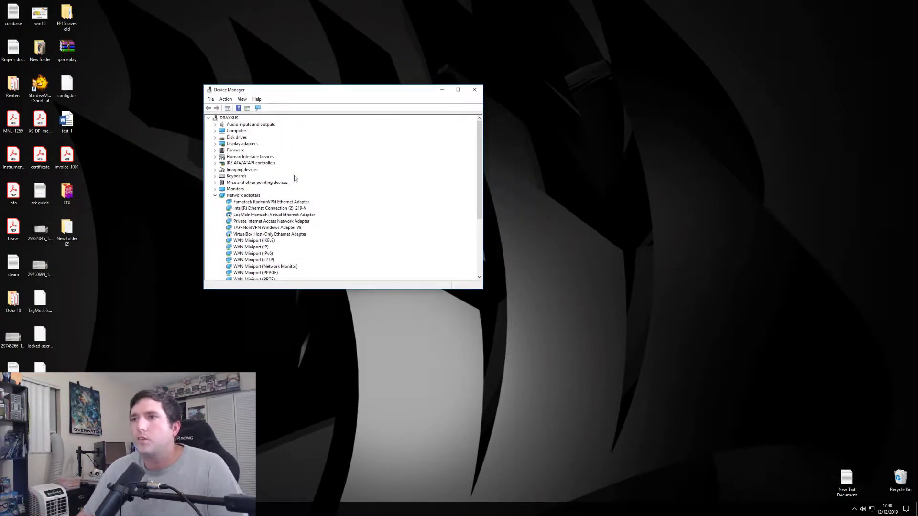
scroll(274, 220, down, 1)
scroll(278, 241, down, 1)
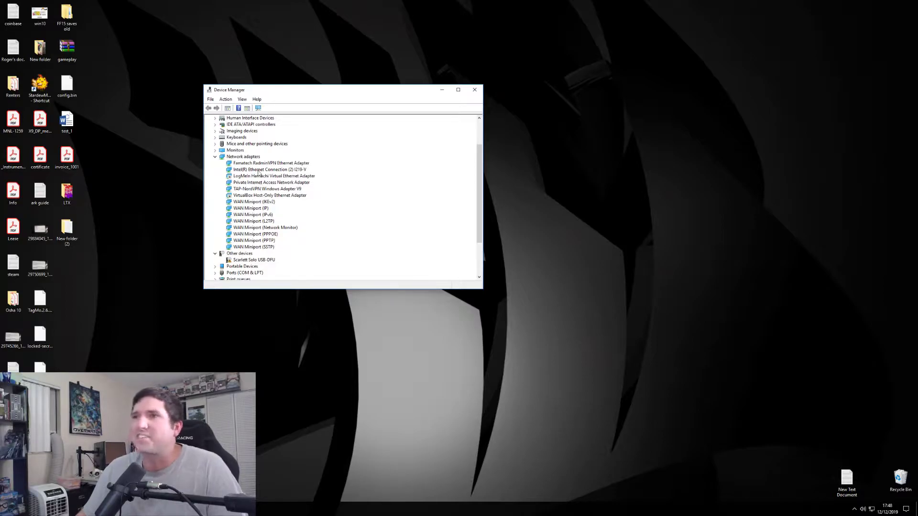
- Uninstall the TAP-NordVPN Windows Adapter V9 from Network adapters and confirm
click(259, 170)
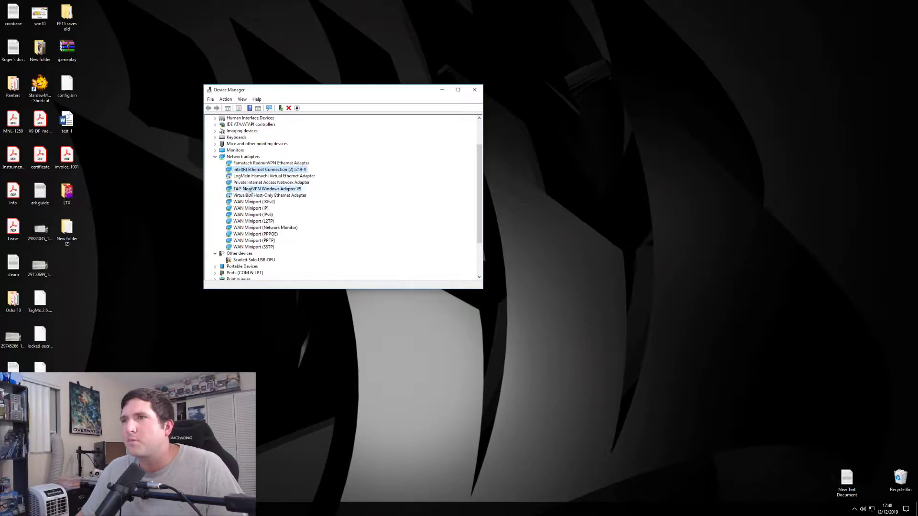
click(251, 188)
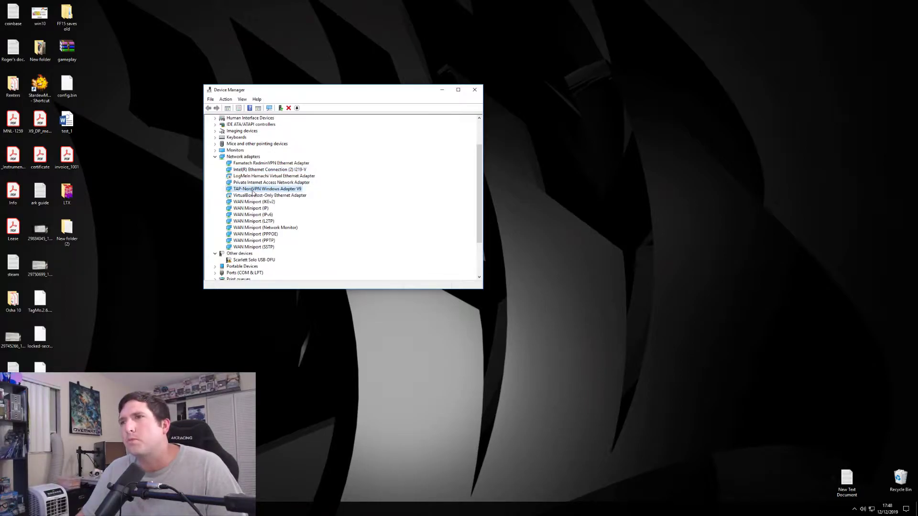
right_click(253, 191)
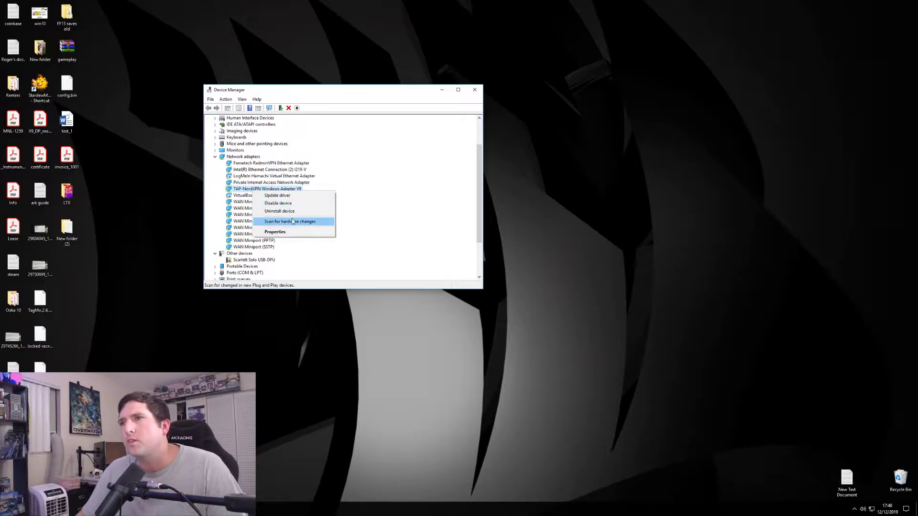
key(Escape)
right_click(275, 190)
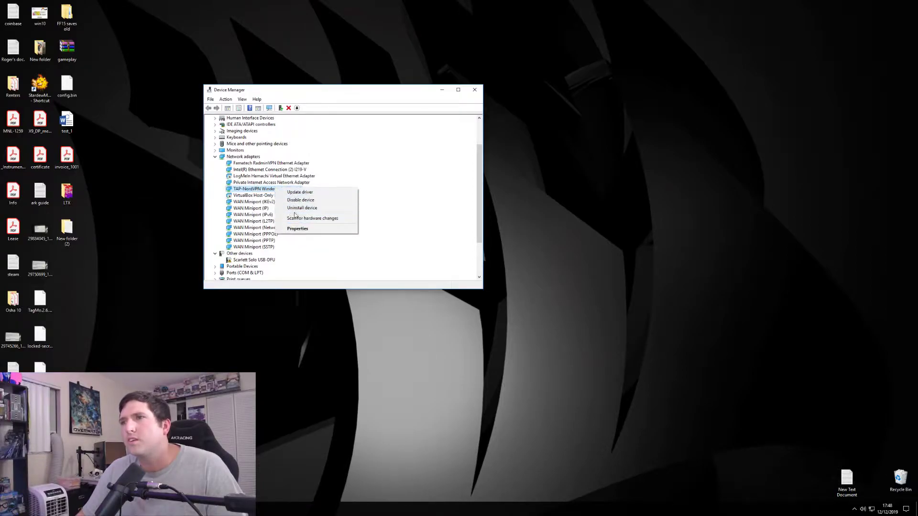
click(301, 207)
click(464, 282)
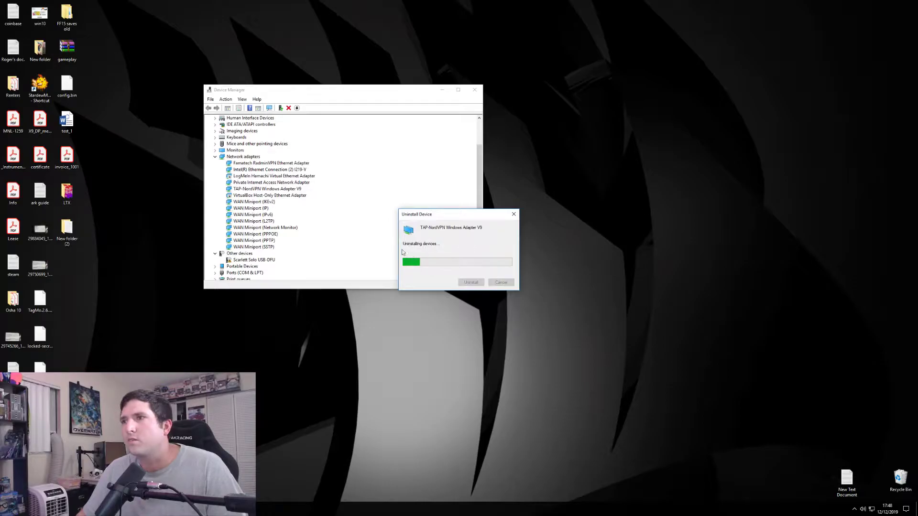
scroll(288, 231, down, 2)
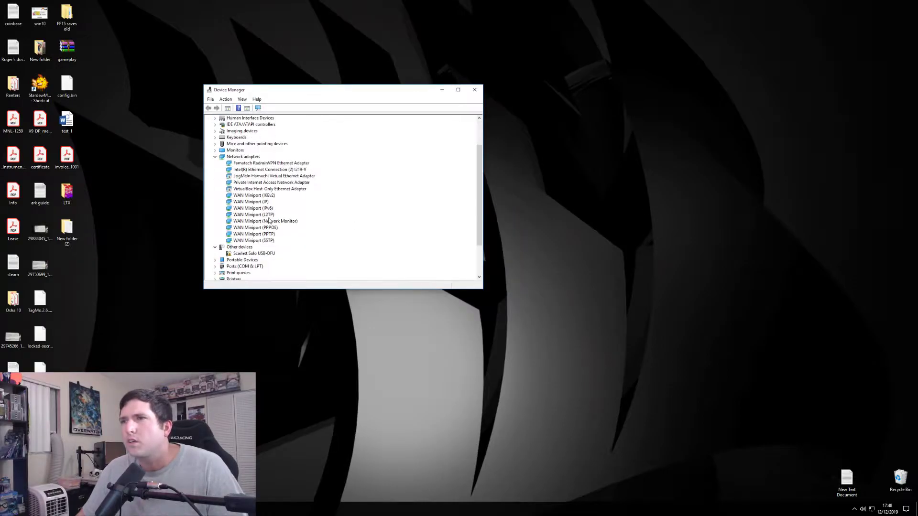
- Select the Intel(R) Ethernet Connection adapter and bring up its context menu
click(259, 190)
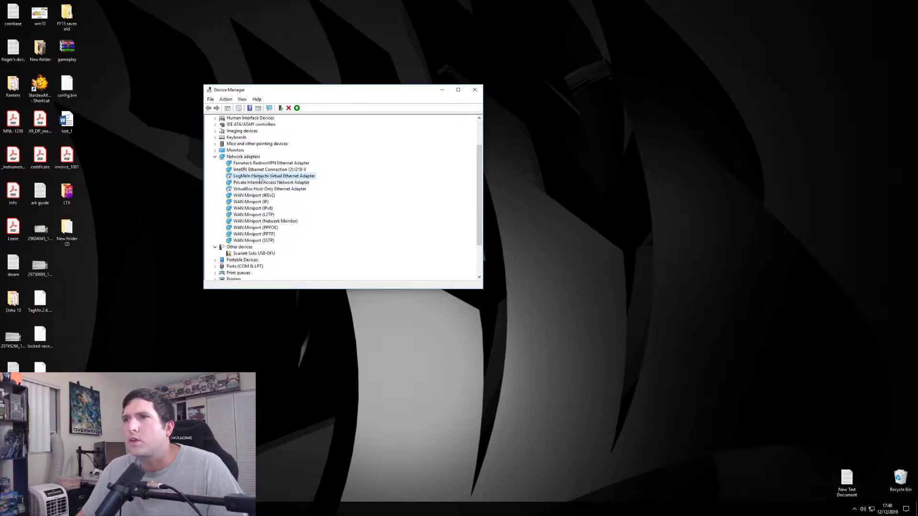
click(260, 170)
right_click(271, 171)
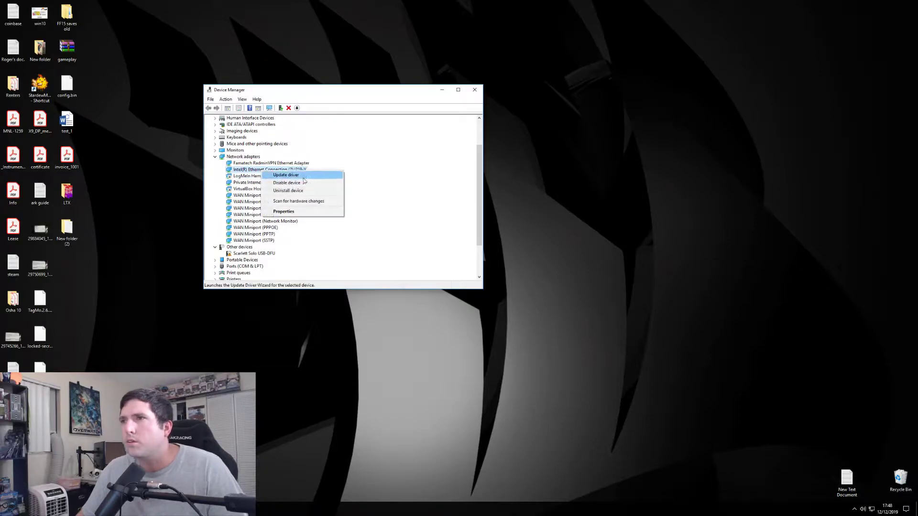
- Check the Intel Ethernet I219-V Advanced and Power Management properties, then cancel without changes
click(291, 211)
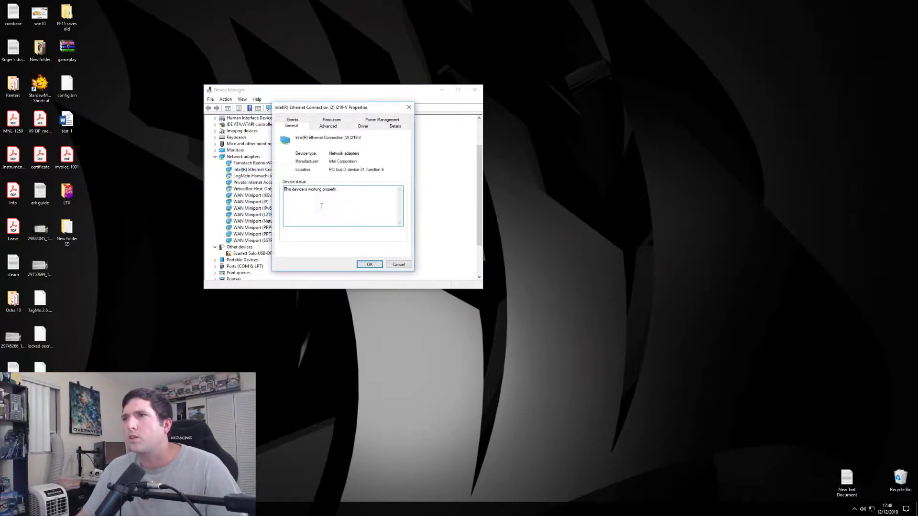
click(328, 127)
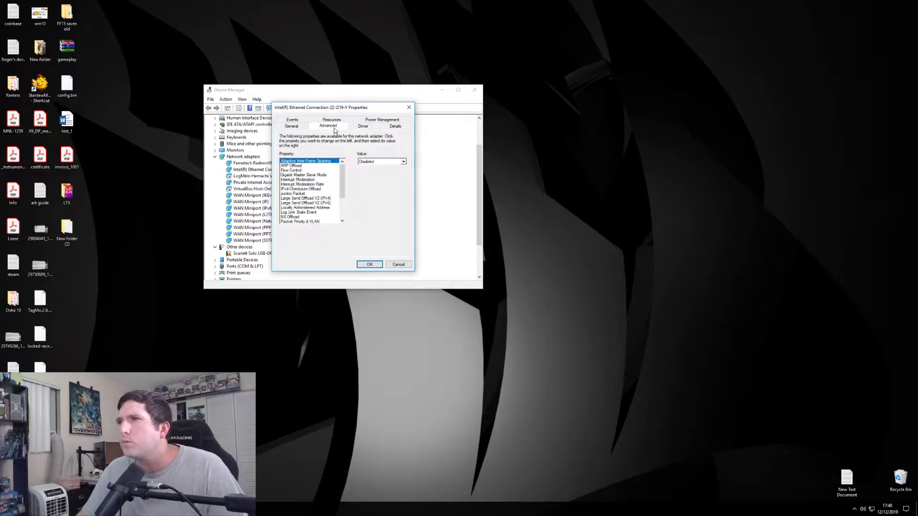
click(376, 120)
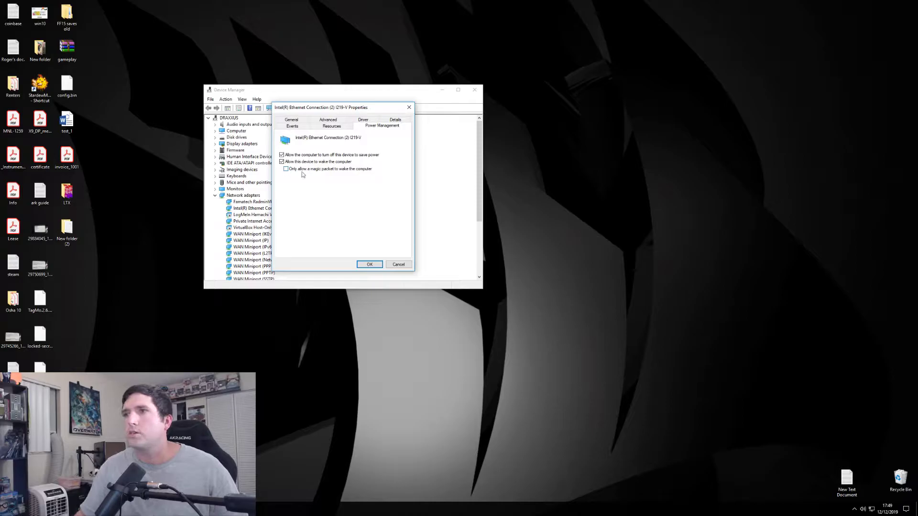
click(399, 264)
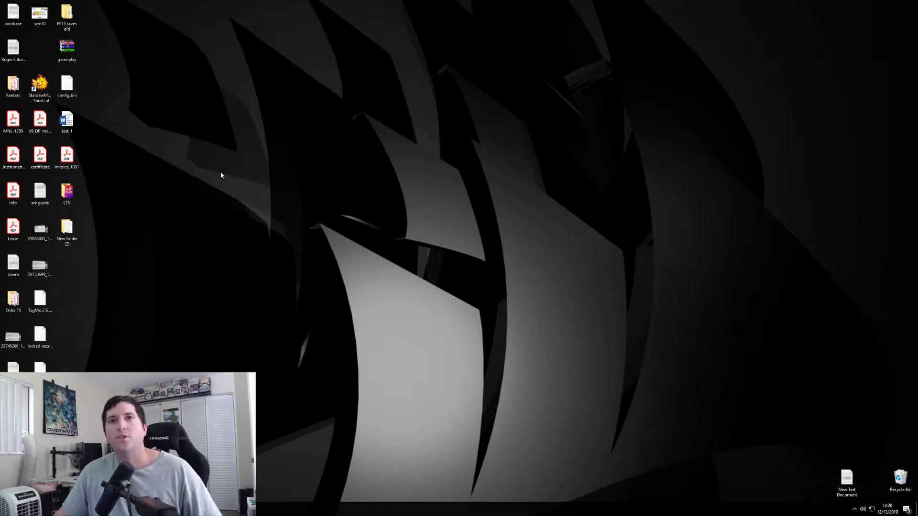
- Create a new text document on the desktop and open it in Notepad
right_click(272, 182)
mouse_move(291, 249)
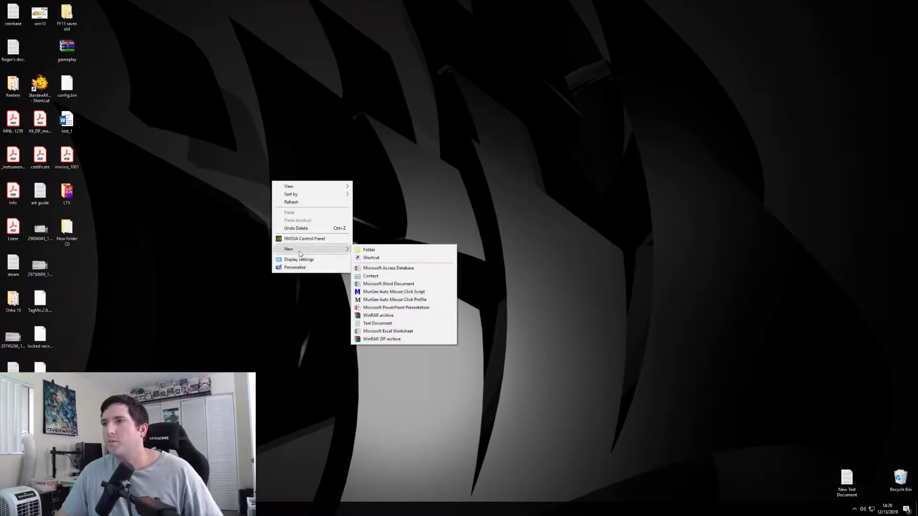
click(399, 324)
key(Return)
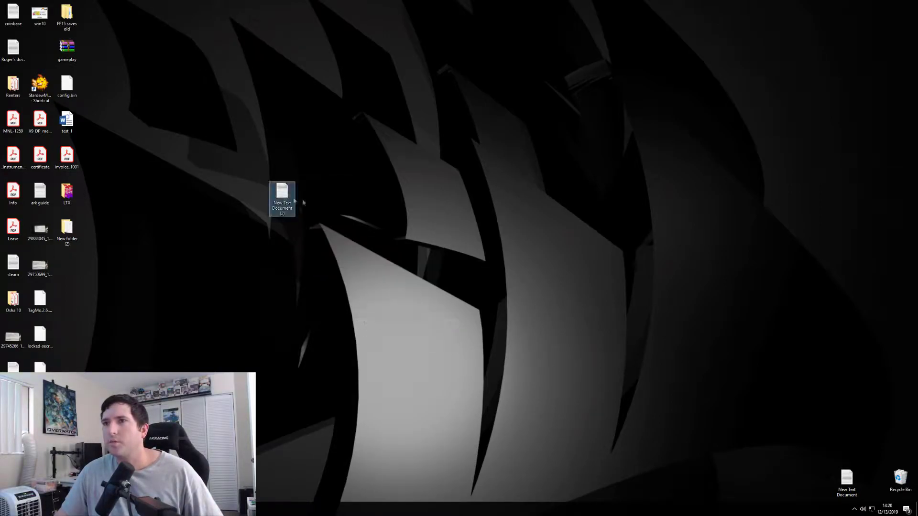
double_click(287, 190)
text(dtrghdshdbsdfb)
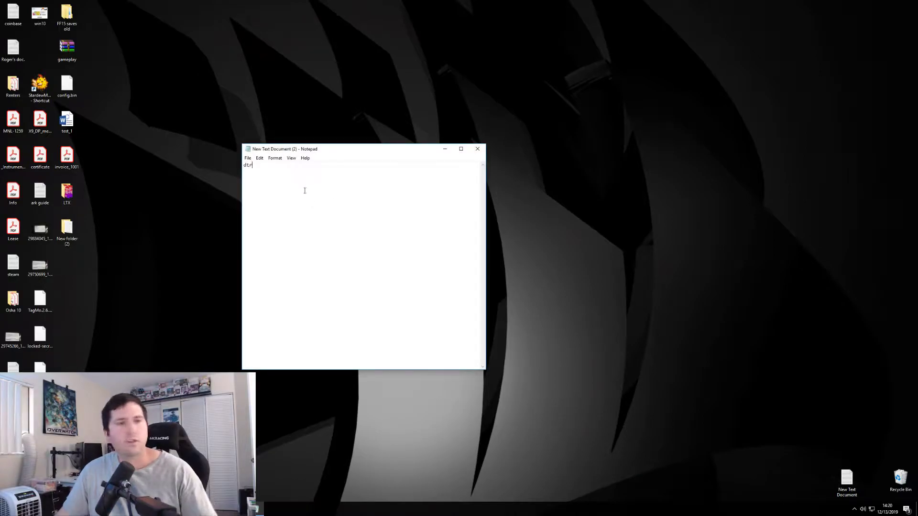
- Save it as 'New Text Document.bat' and move its desktop icon into open space
click(248, 158)
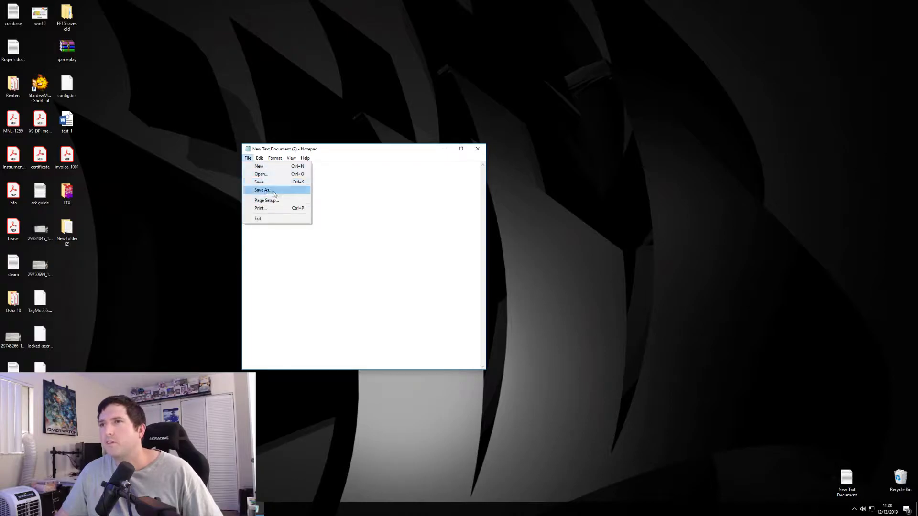
click(261, 198)
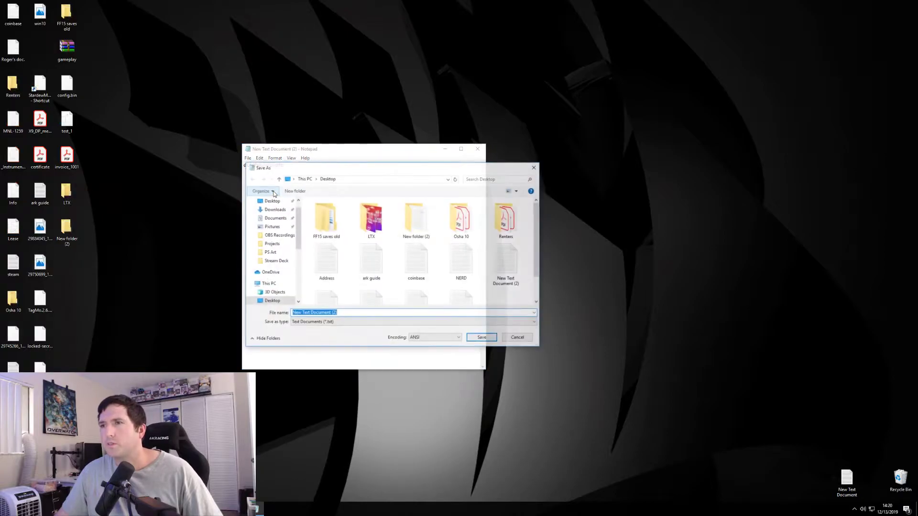
click(343, 314)
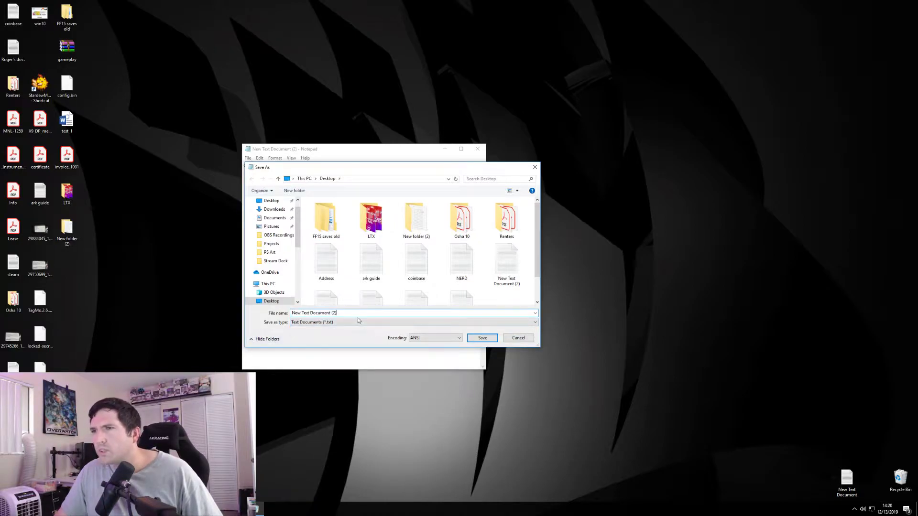
key(BackSpace)
key(BackSpace)
key(BackSpace)
key(BackSpace)
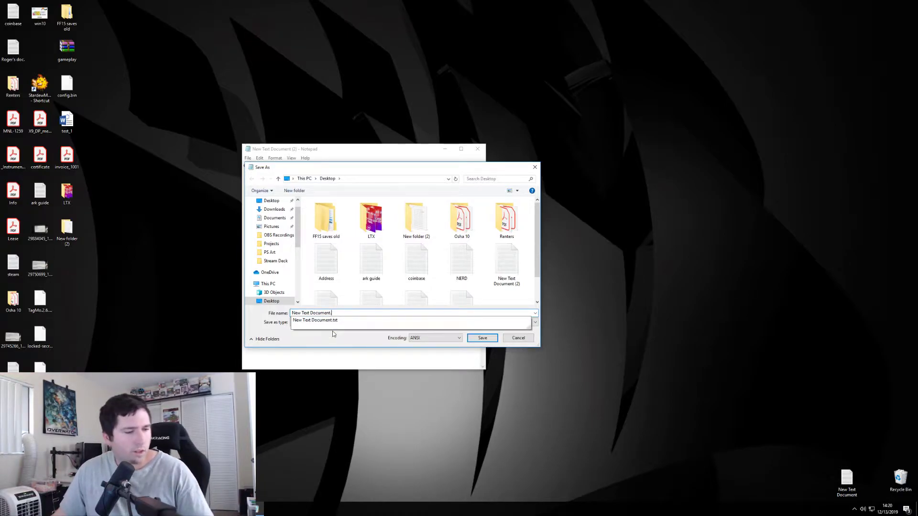
text(.t)
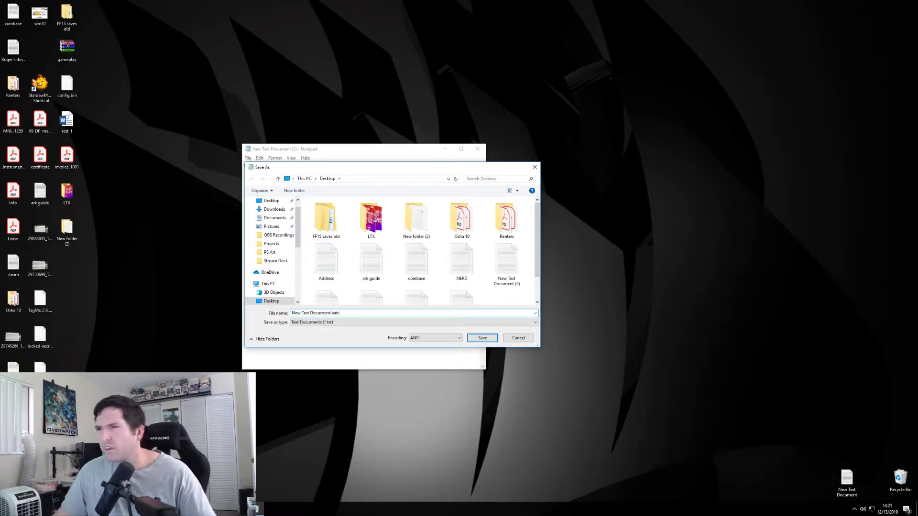
click(482, 338)
click(176, 214)
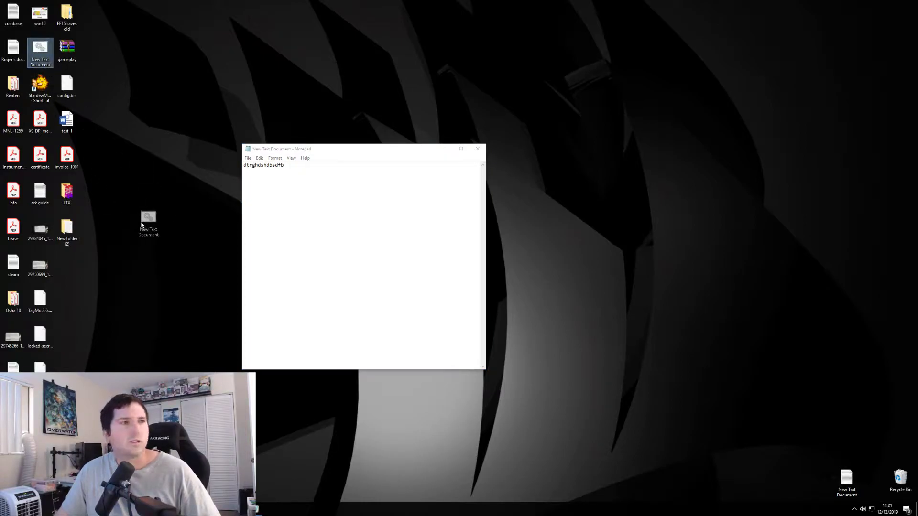
drag(39, 51, 143, 227)
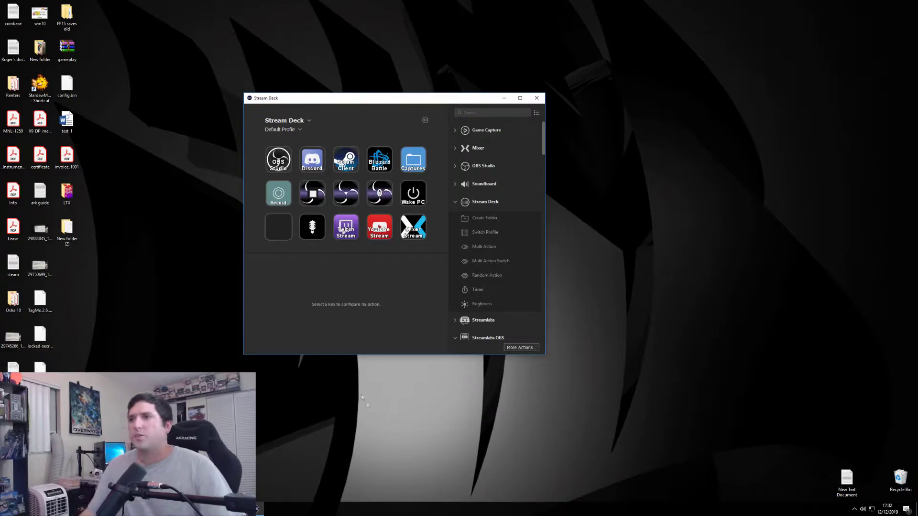
- Browse the OBS Studio, Soundboard and Streamlabs categories, then drag System Open onto the bottom-left key
drag(387, 101, 421, 115)
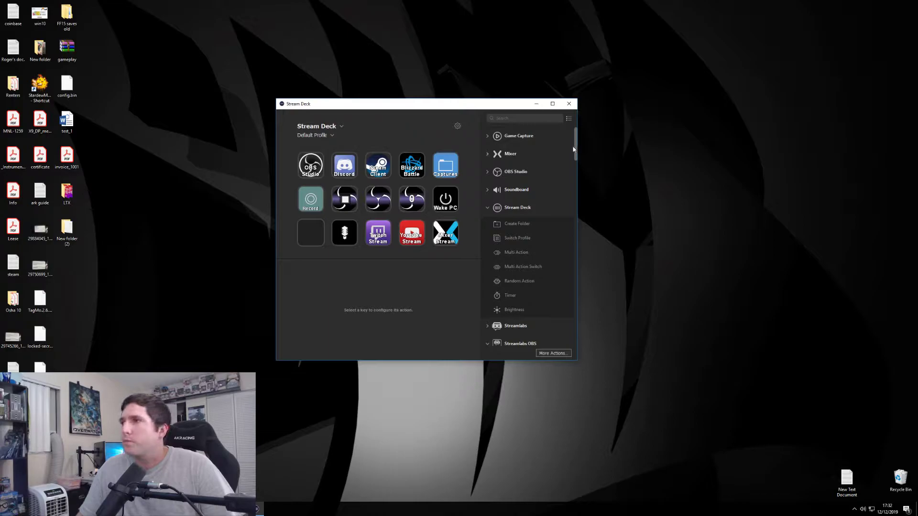
scroll(576, 150, down, 1)
scroll(577, 151, up, 1)
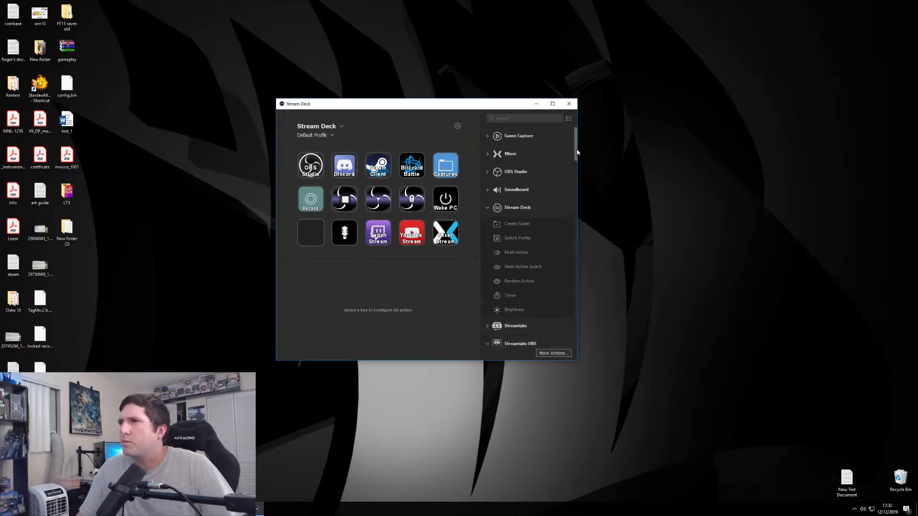
click(487, 172)
scroll(574, 164, down, 1)
scroll(574, 166, down, 1)
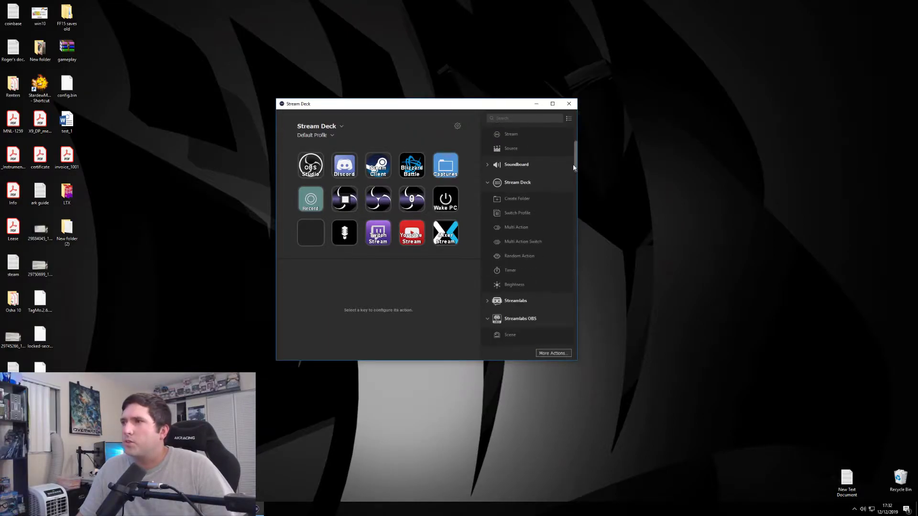
click(487, 165)
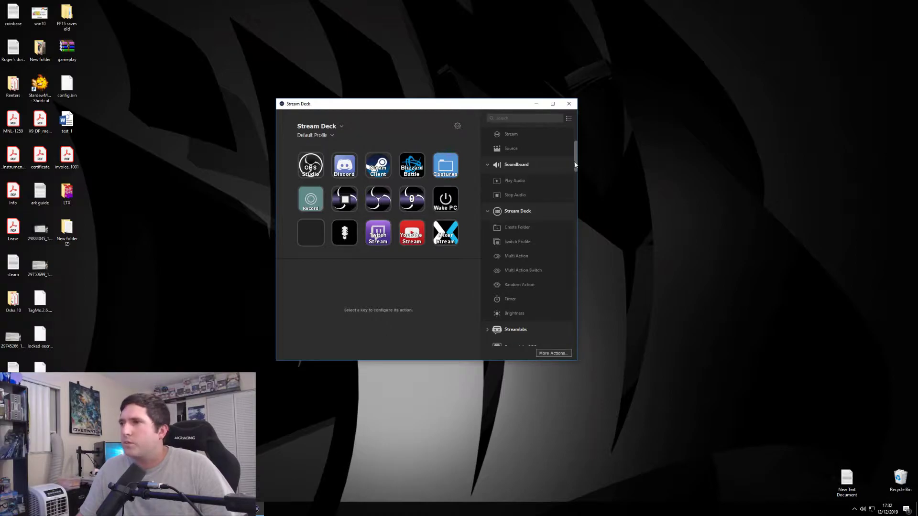
scroll(575, 166, down, 1)
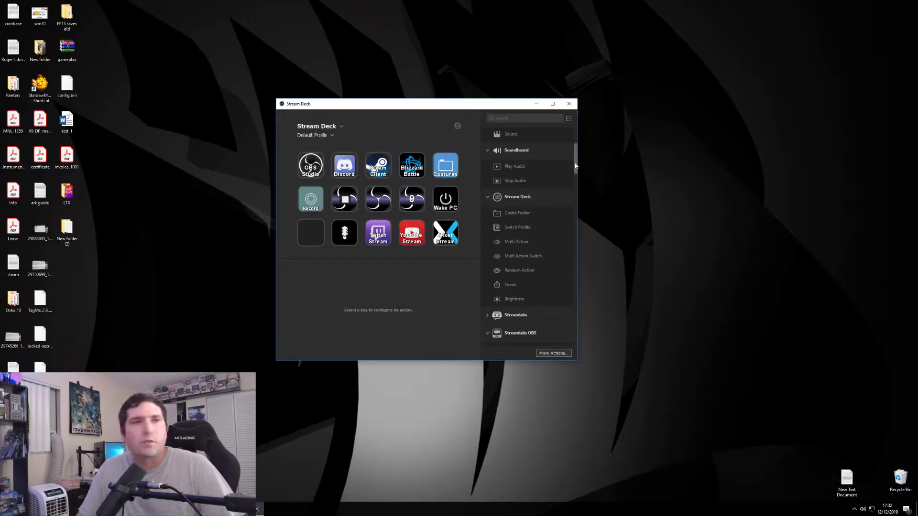
scroll(575, 166, up, 1)
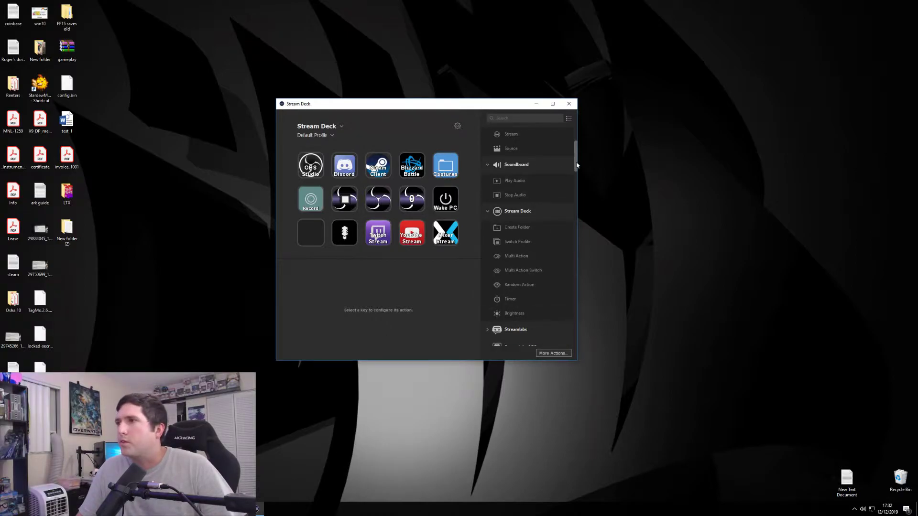
click(487, 166)
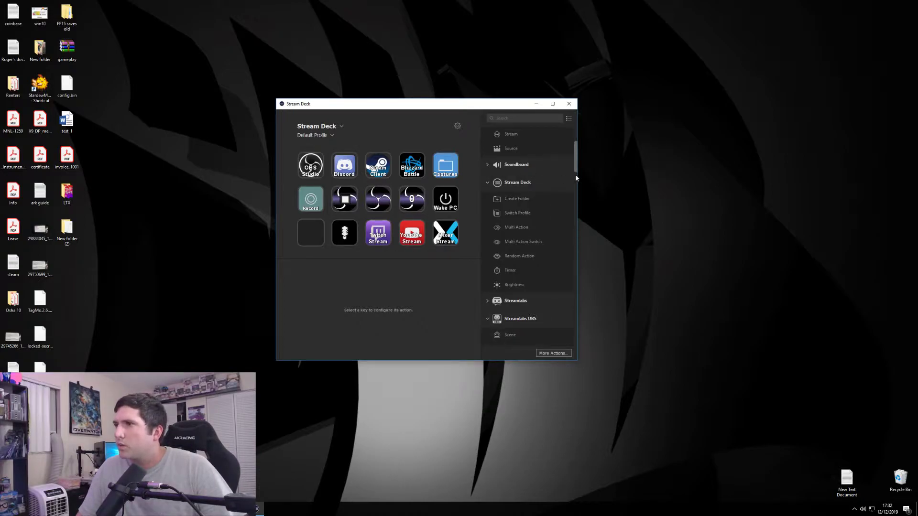
scroll(574, 176, down, 1)
scroll(573, 180, down, 1)
scroll(571, 189, down, 2)
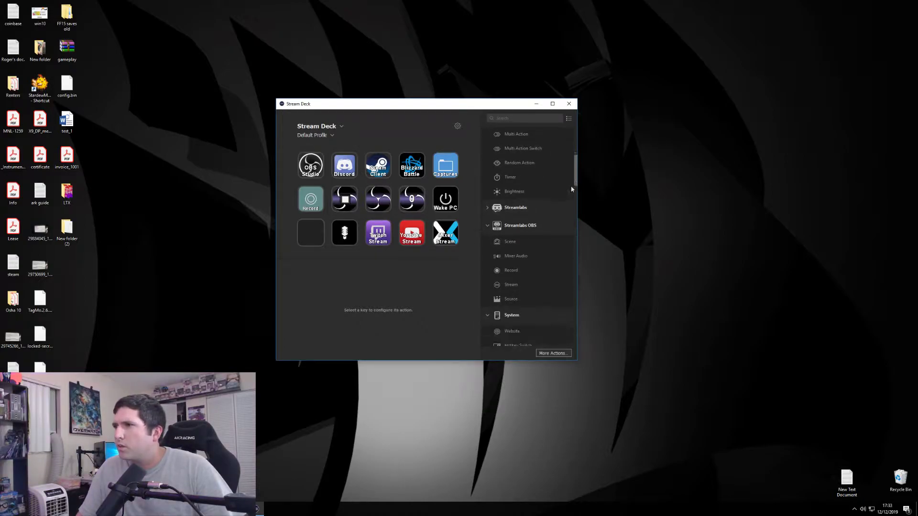
click(484, 209)
click(486, 208)
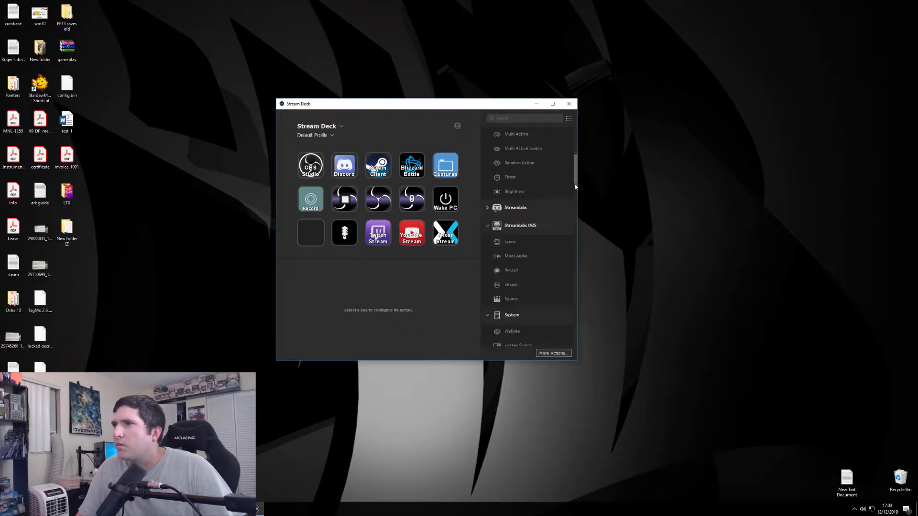
drag(574, 183, 570, 234)
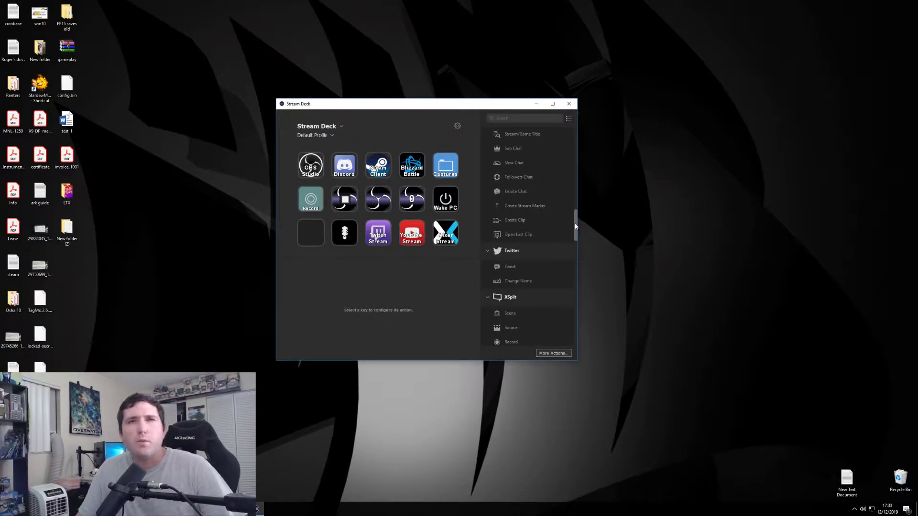
mouse_move(574, 226)
mouse_down()
mouse_move(563, 338)
mouse_move(576, 170)
mouse_move(573, 195)
mouse_up()
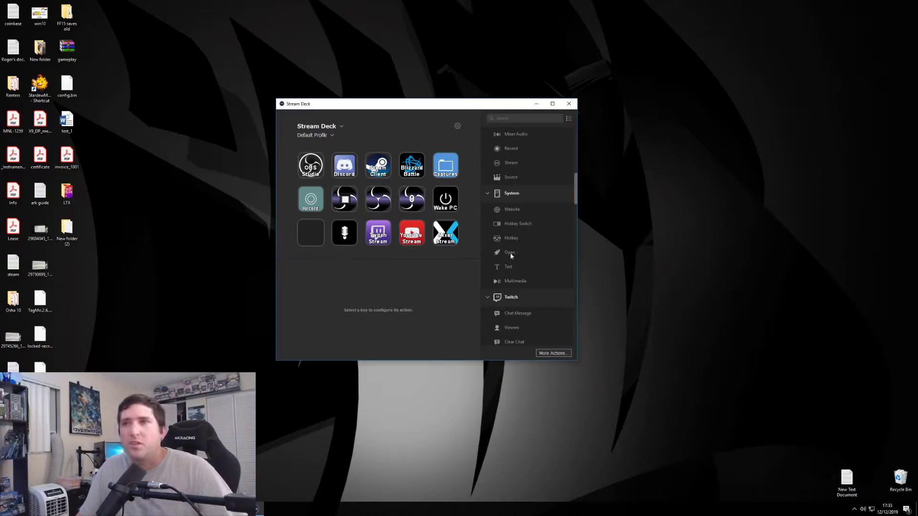
drag(507, 253, 313, 242)
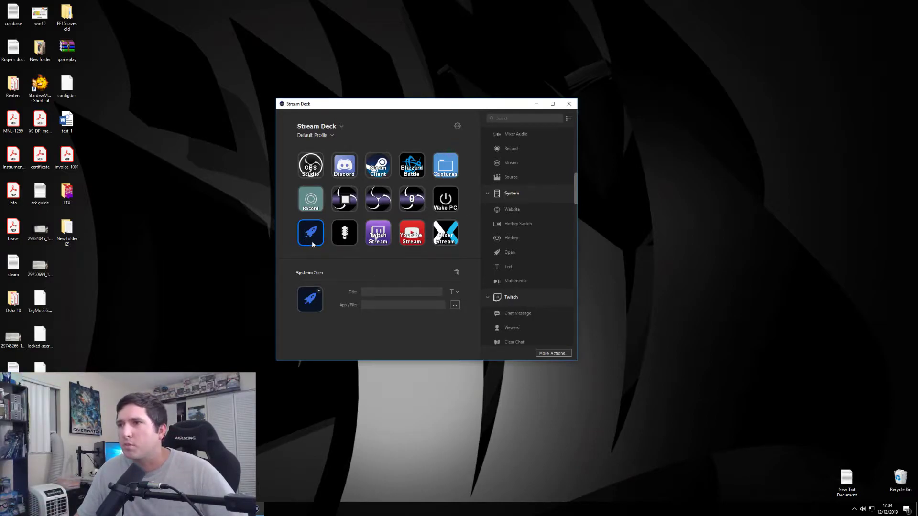
- Start choosing a file for the new Open key, then cancel the file browser
click(407, 306)
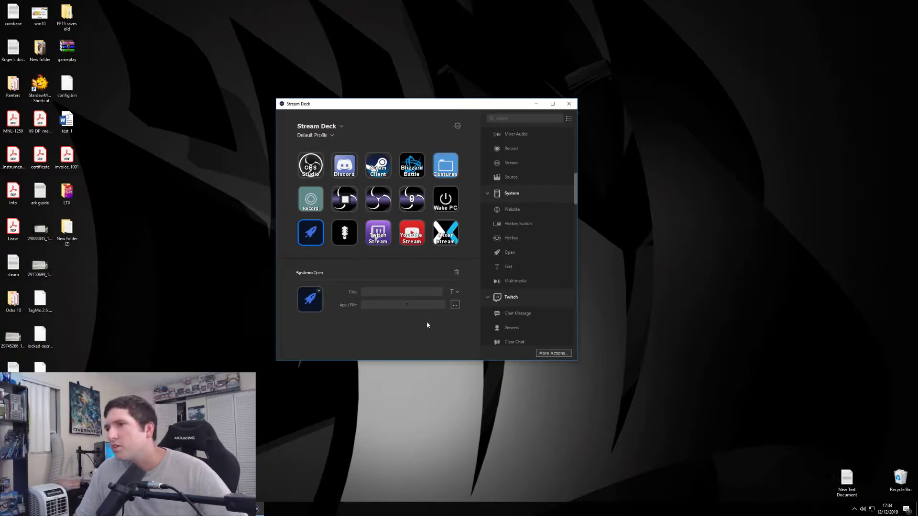
click(454, 306)
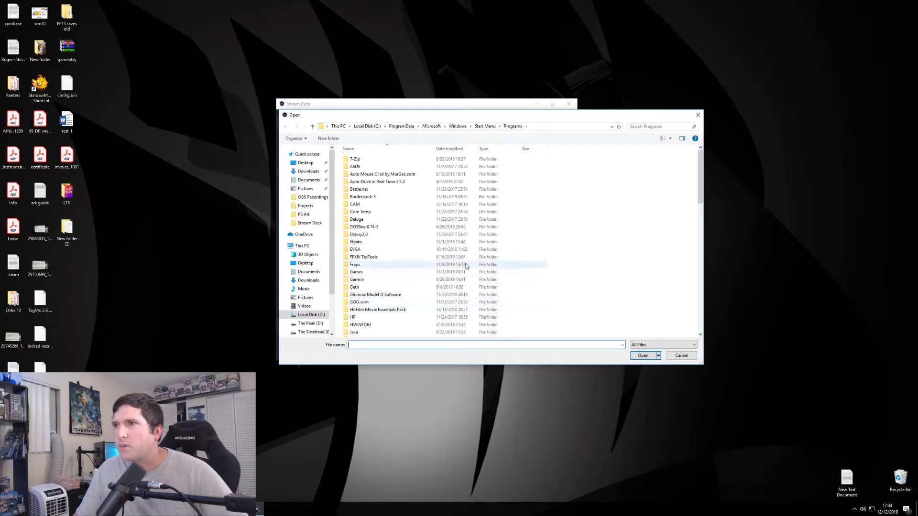
click(697, 115)
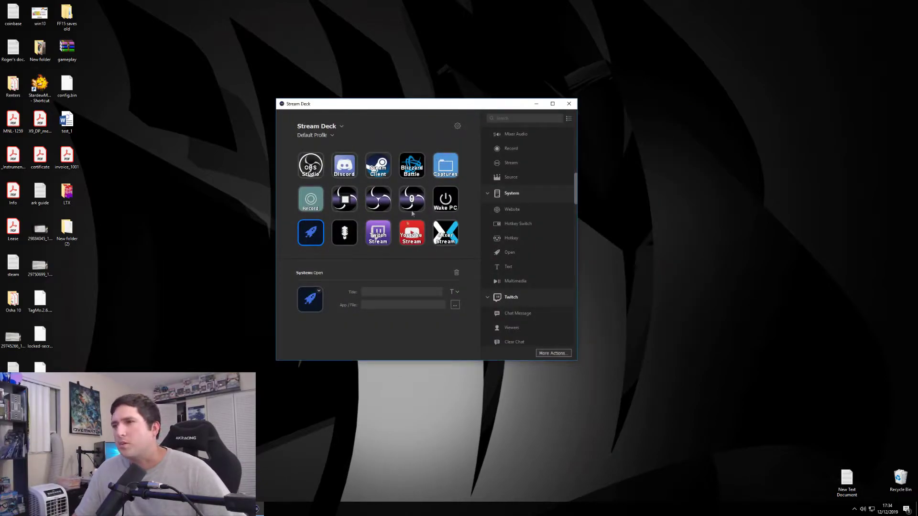
- Preview the key's icon choices and compare its settings with the Wake PC key's
click(320, 290)
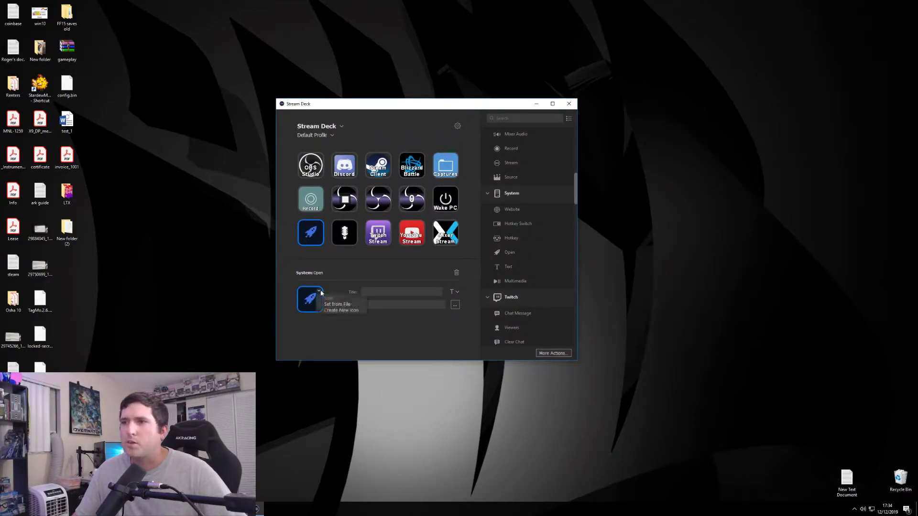
click(383, 294)
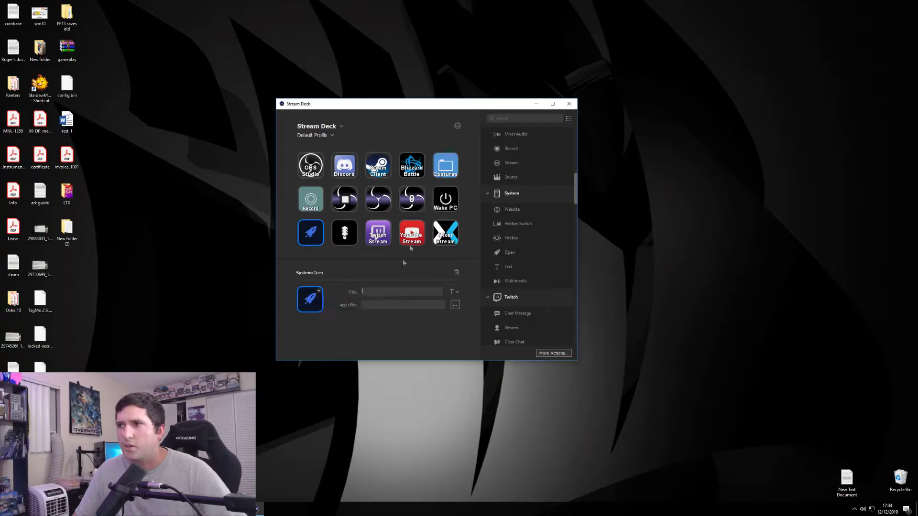
click(445, 200)
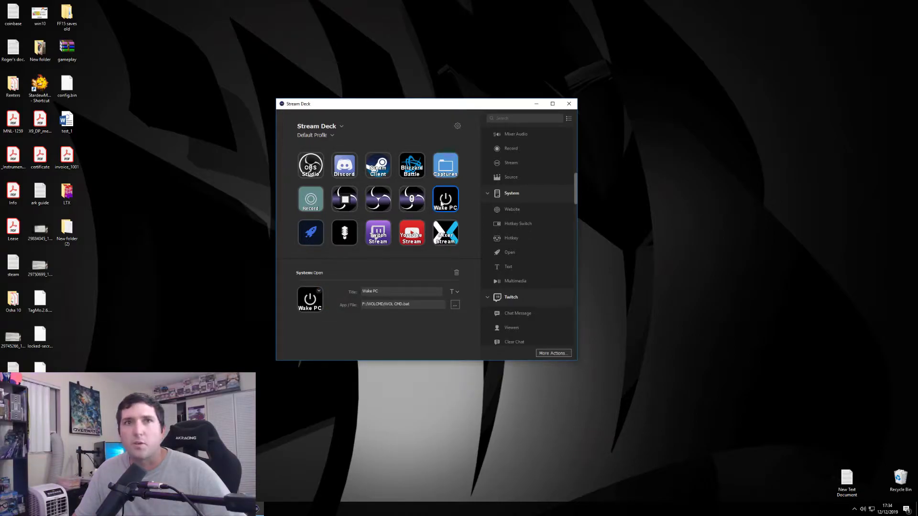
click(308, 237)
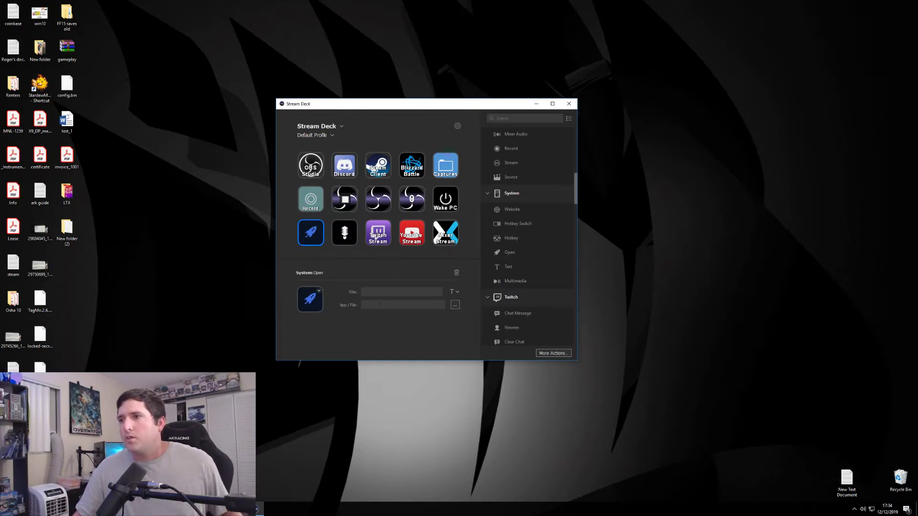
click(279, 450)
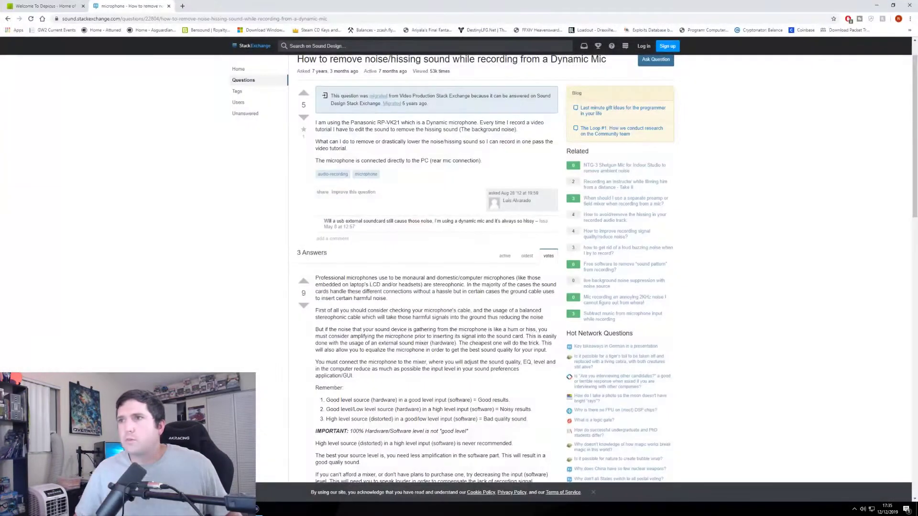
- On the Depicus Wake On Lan page, highlight the wolcmd syntax and batch-file example lines
click(51, 10)
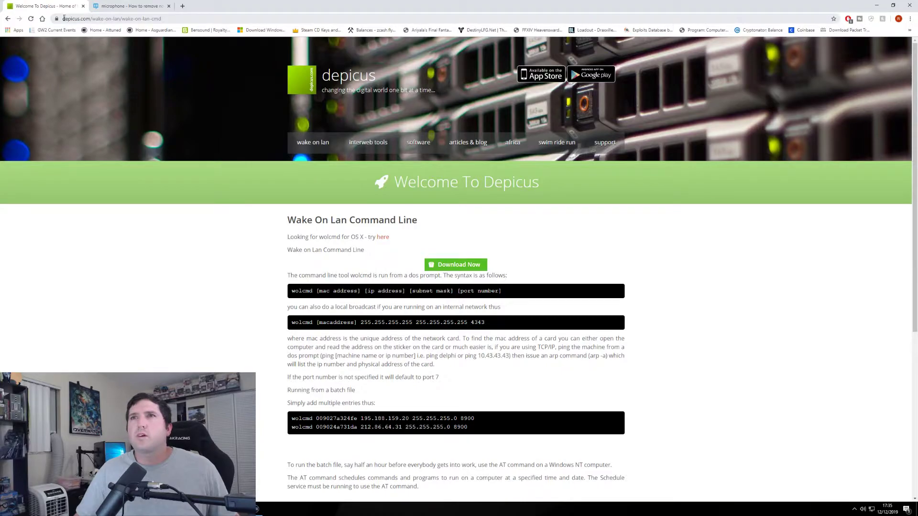
click(107, 18)
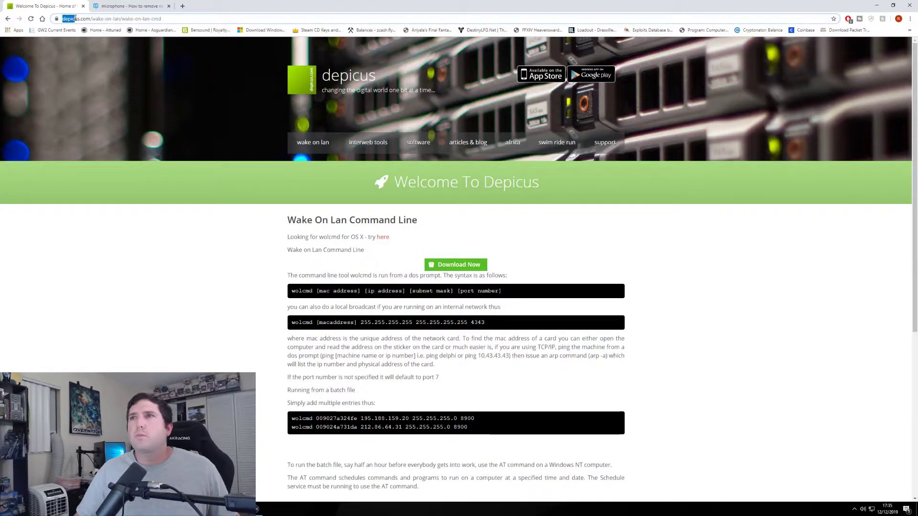
click(201, 18)
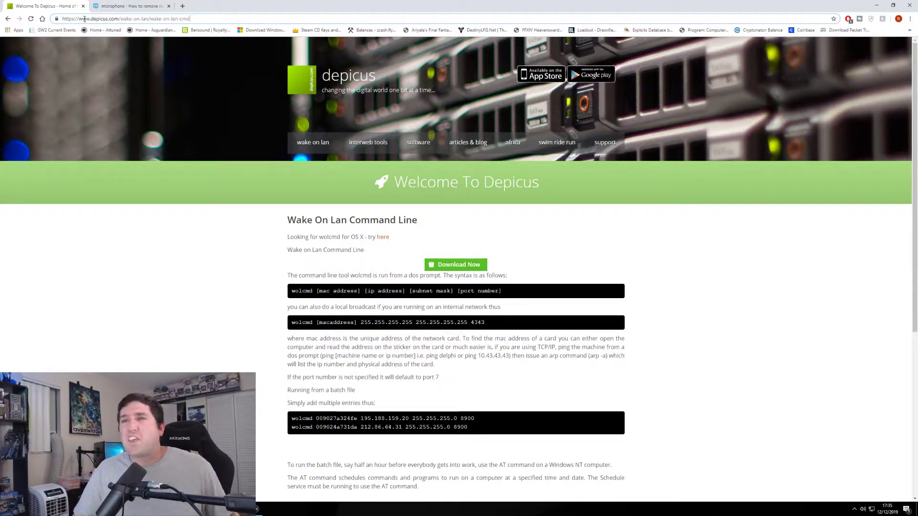
click(457, 273)
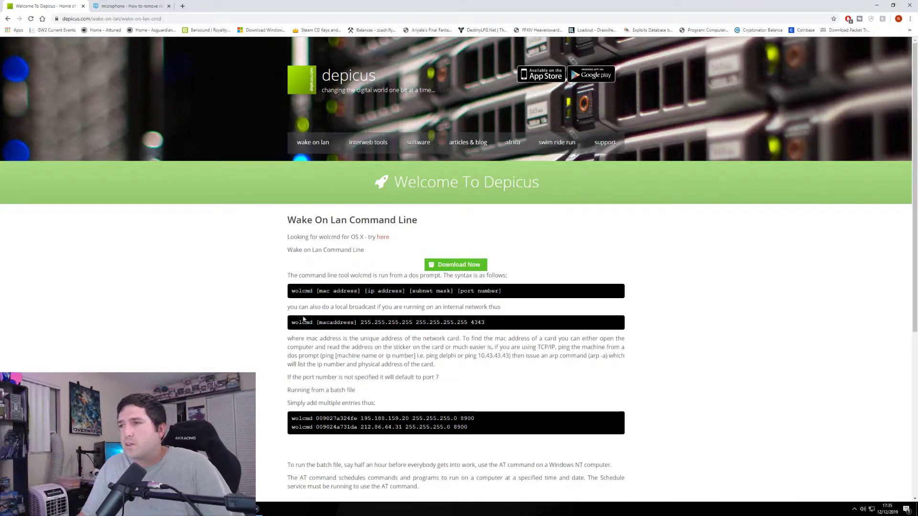
drag(288, 291, 313, 291)
scroll(313, 291, down, 1)
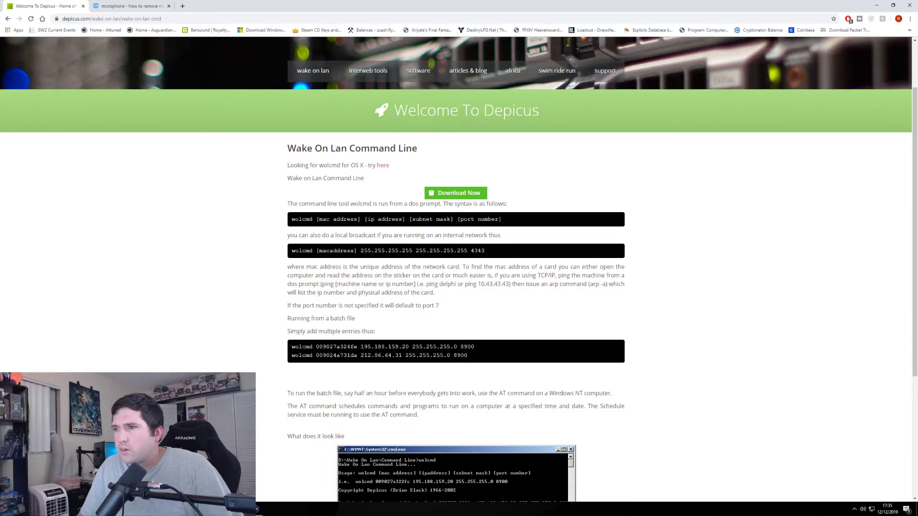
drag(292, 349, 481, 356)
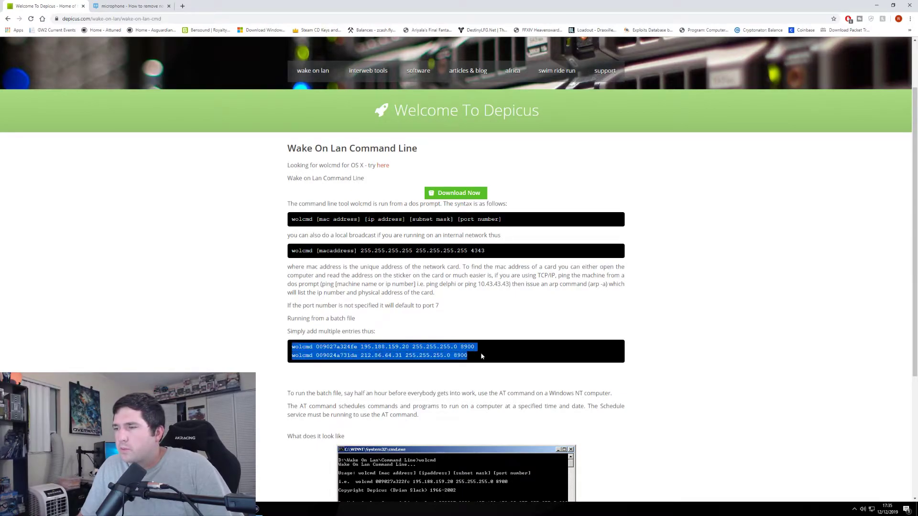
click(418, 316)
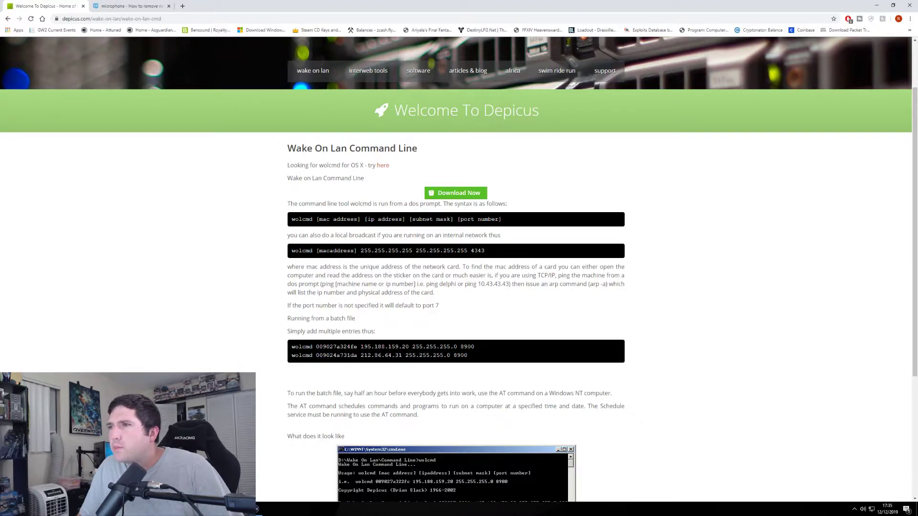
mouse_move(290, 219)
mouse_down()
mouse_move(488, 204)
mouse_move(511, 216)
mouse_up()
scroll(512, 258, down, 2)
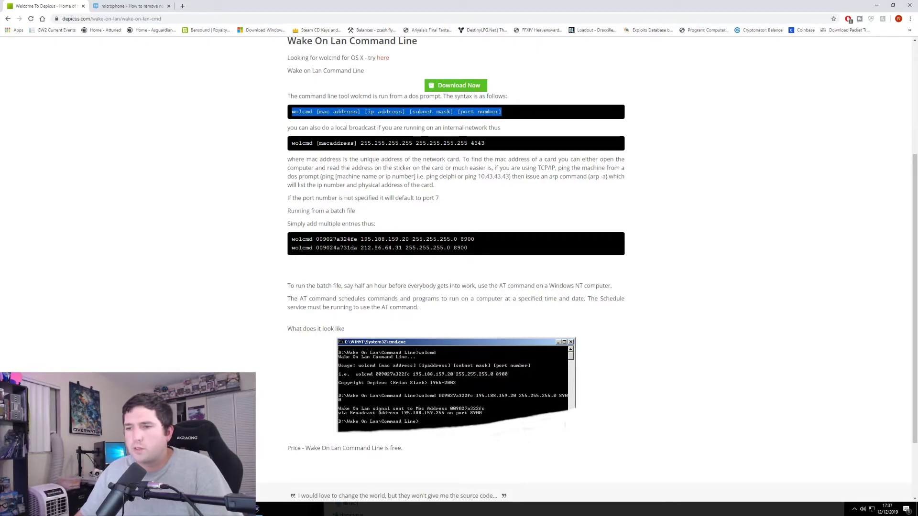
key(alt+Tab)
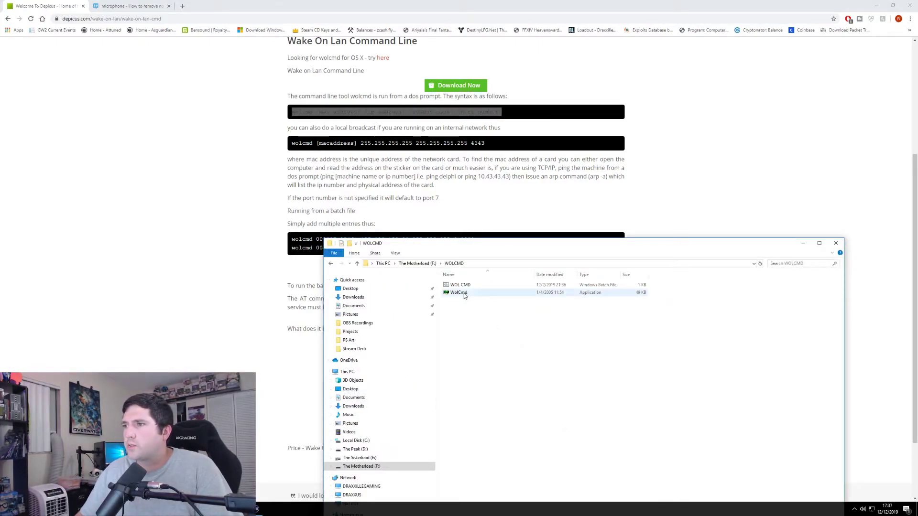
- Open the WOL CMD batch file from the WOLCMD folder in Notepad
click(460, 293)
key(Up)
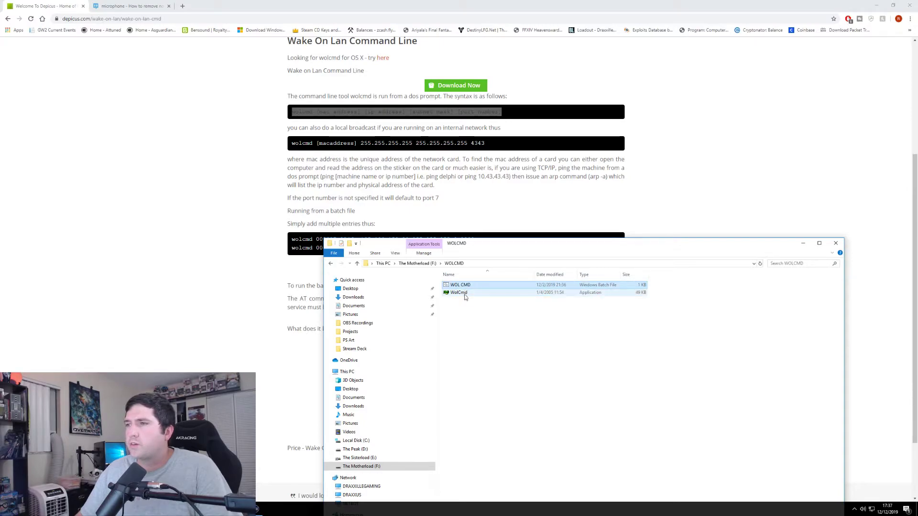
drag(513, 247, 497, 295)
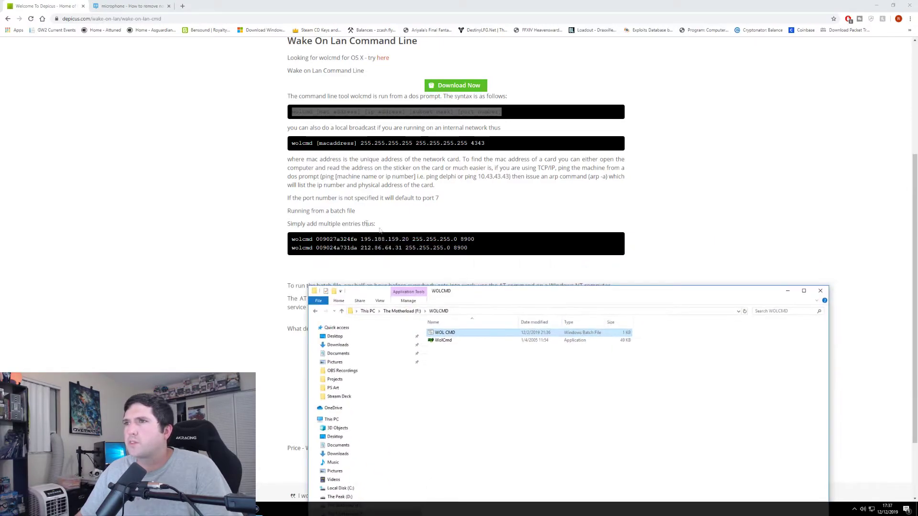
right_click(445, 331)
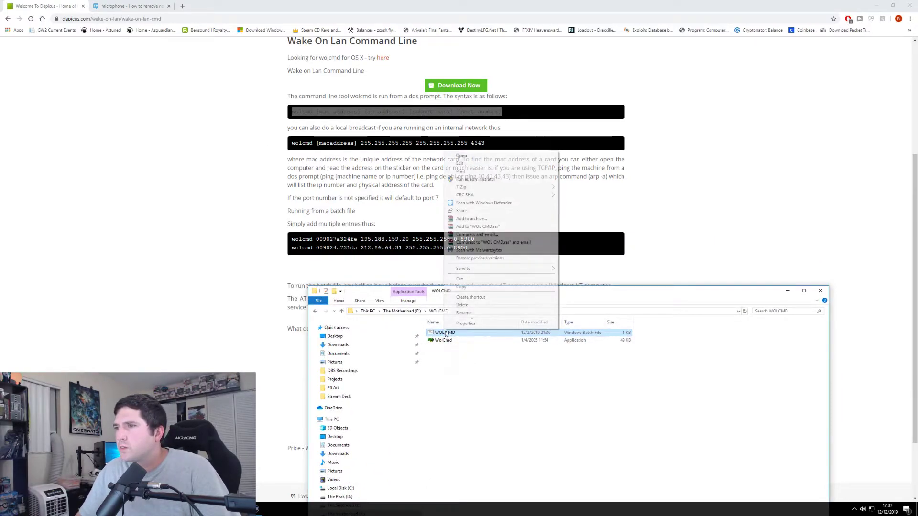
click(477, 164)
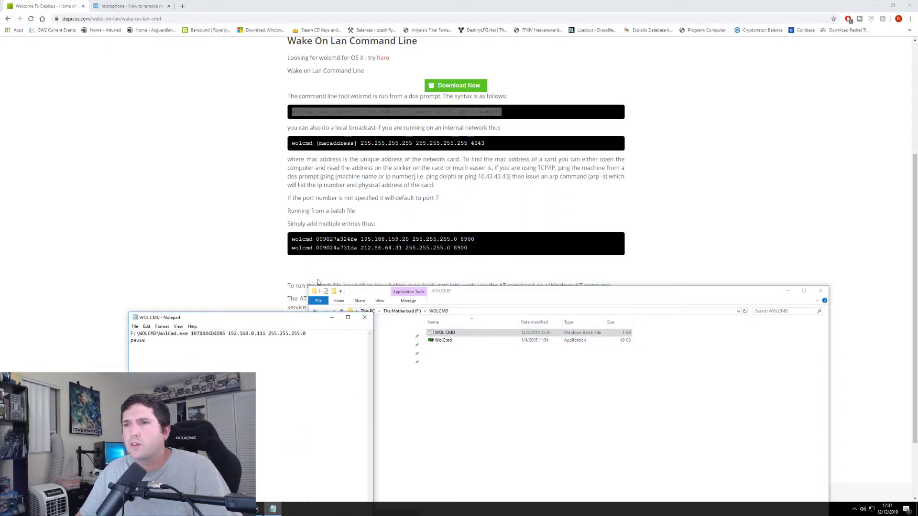
drag(246, 319, 185, 184)
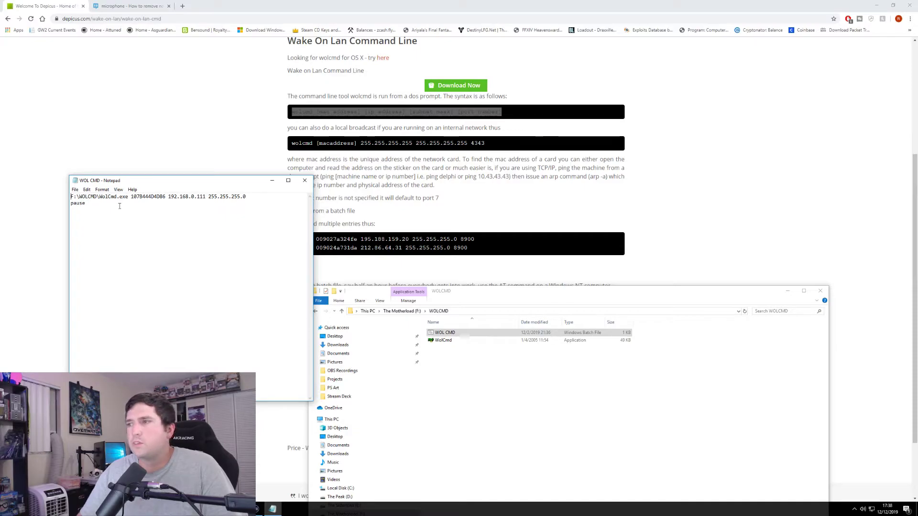
click(652, 208)
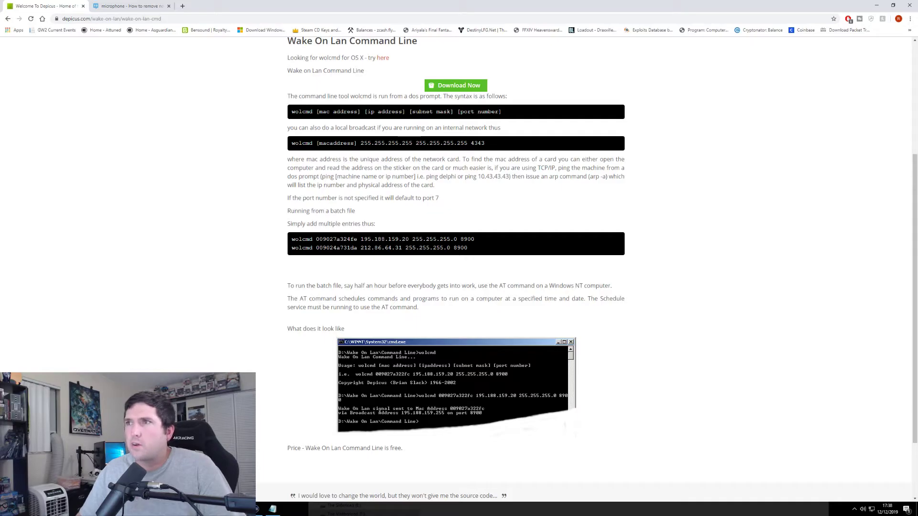
- Highlight the MAC address, IP 192.168.0.111 and subnet mask 255.255.255.0 in WOL CMD
click(275, 509)
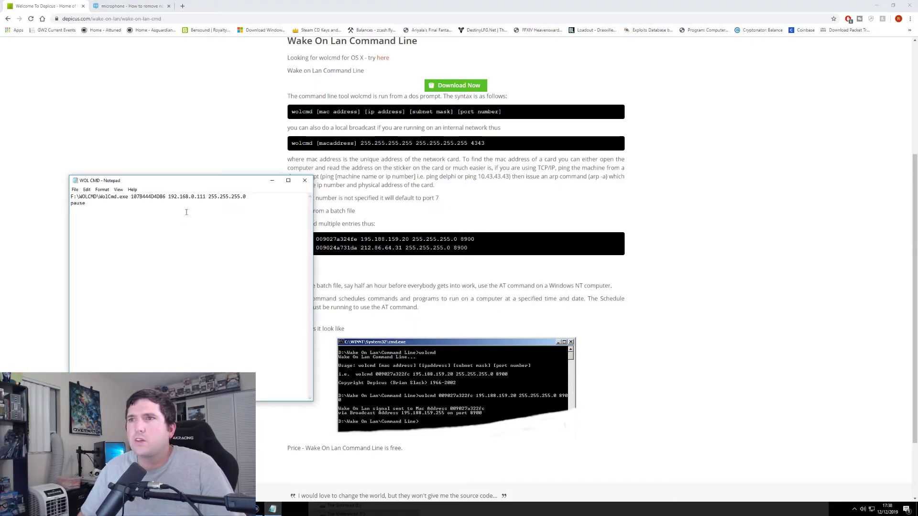
drag(185, 180, 358, 149)
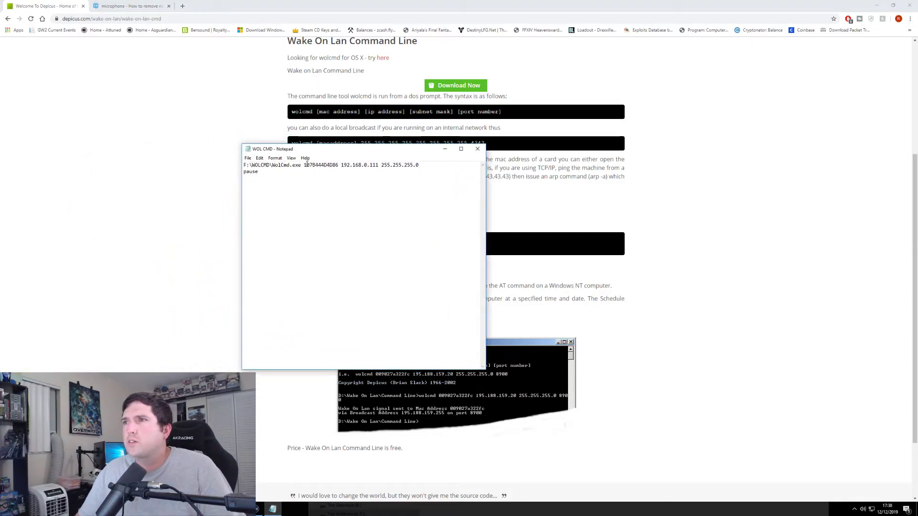
drag(304, 166, 339, 166)
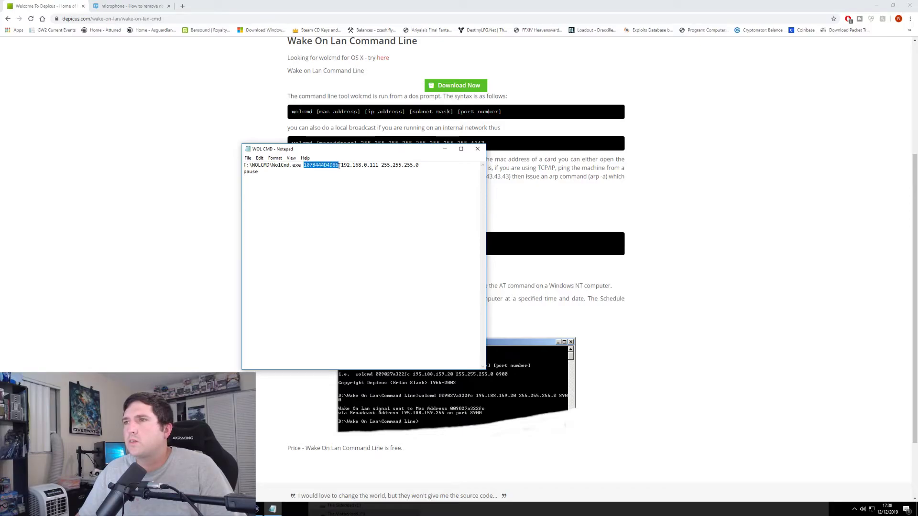
click(380, 182)
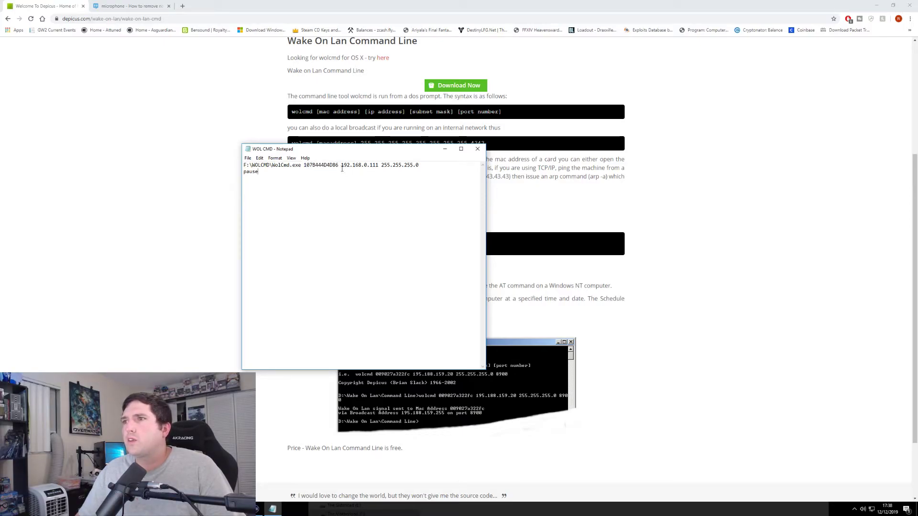
drag(341, 166, 380, 166)
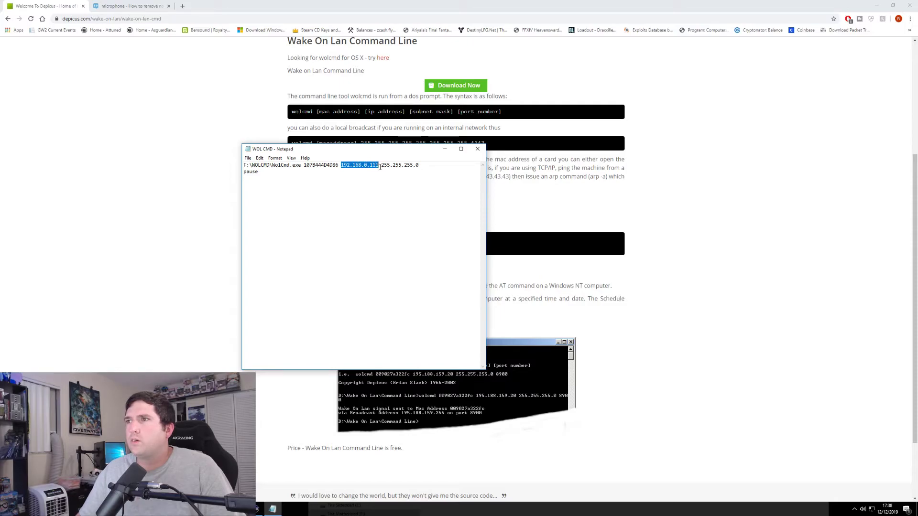
click(395, 176)
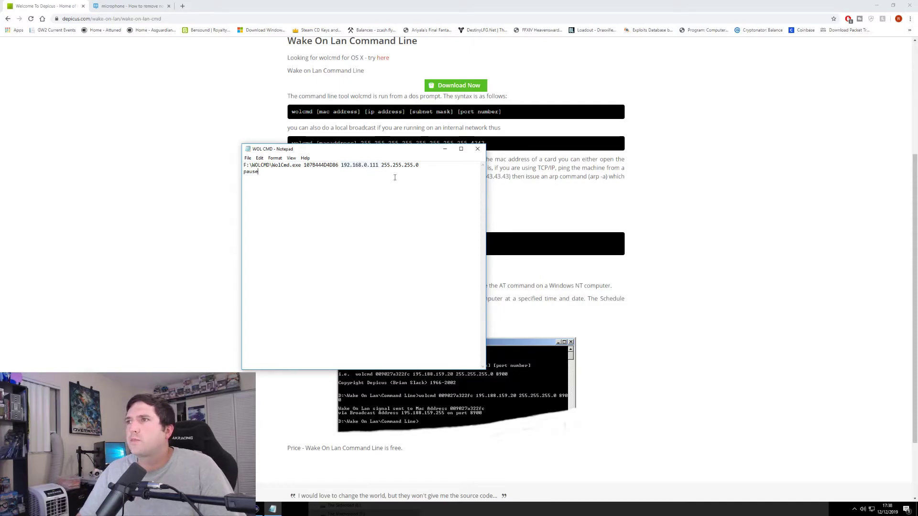
drag(380, 165, 420, 166)
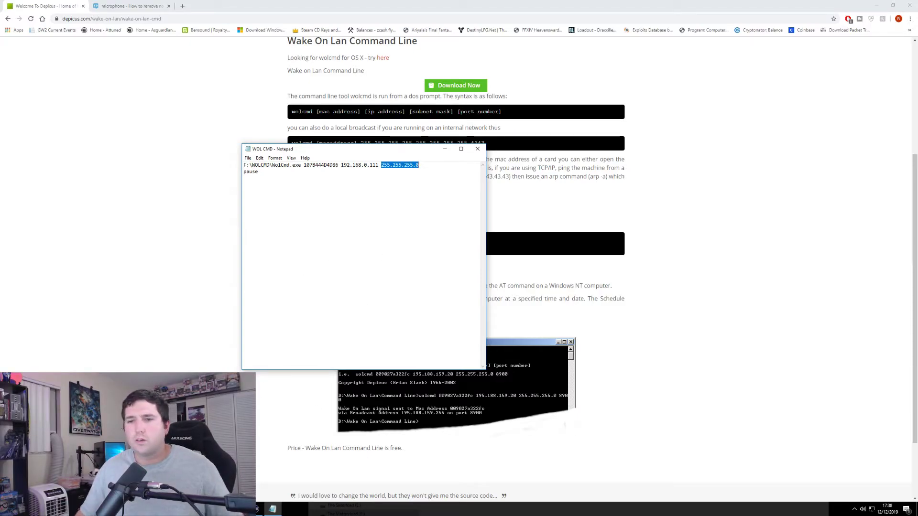
key(super)
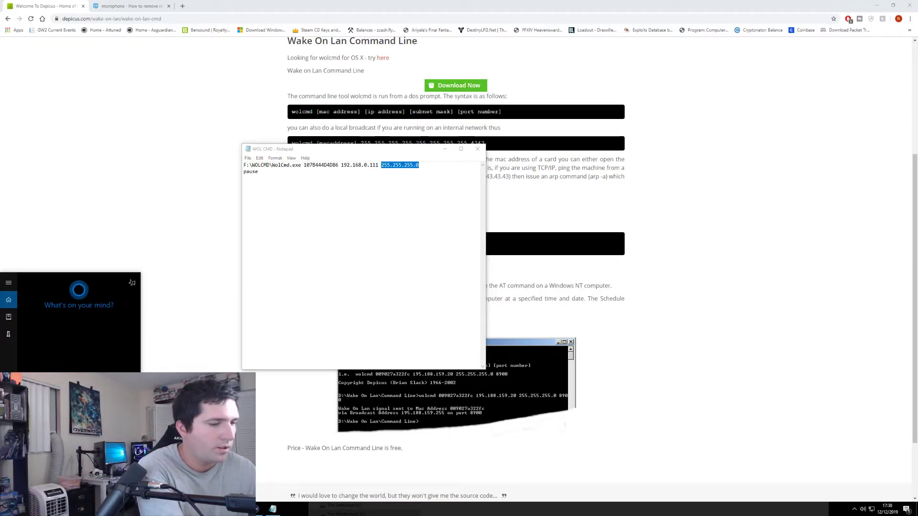
text(cmd)
- Run ipconfig in Command Prompt, showing IPv4 192.168.0.133 with mask 255.255.255.0
key(Return)
text(ip)
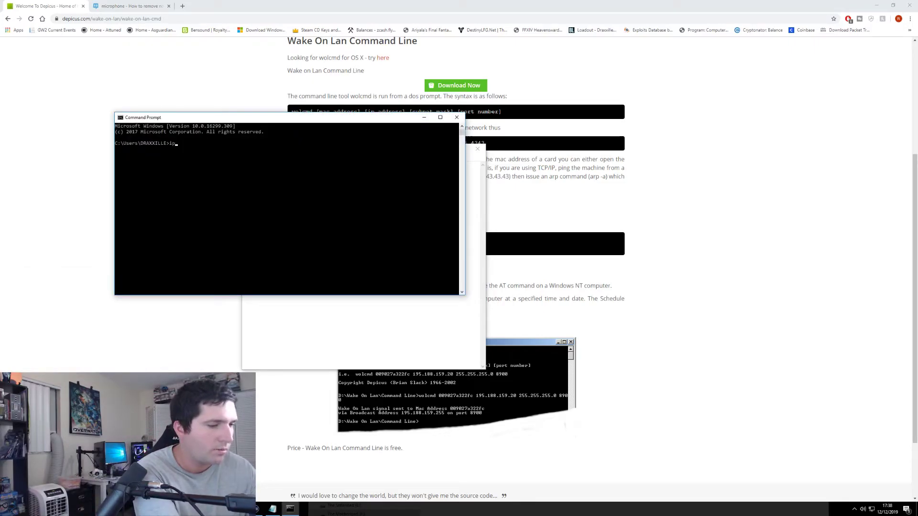
text(config)
key(Return)
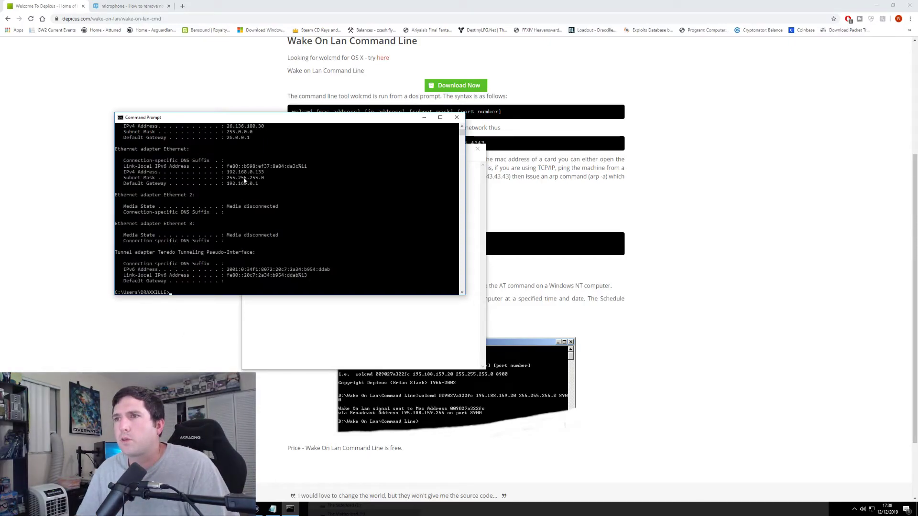
drag(349, 120, 395, 259)
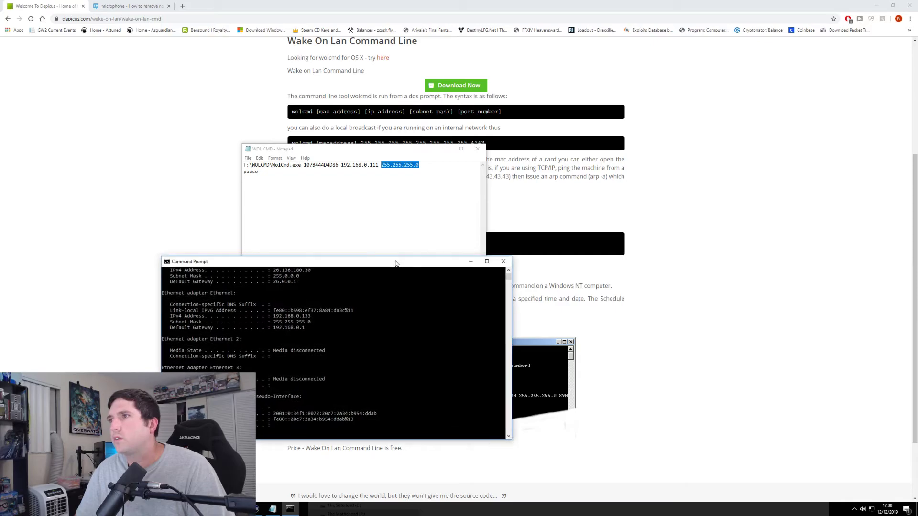
- Close Notepad and Command Prompt, minimize Chrome, and bring Stream Deck forward
click(438, 176)
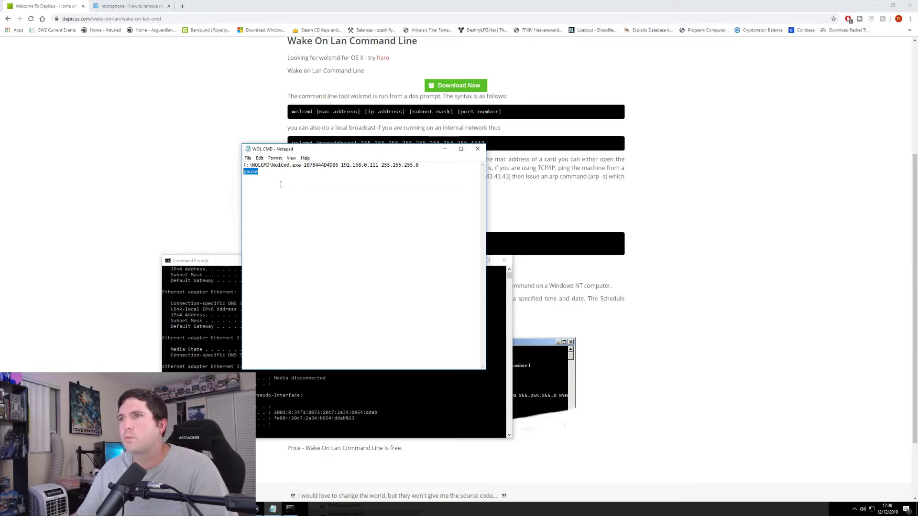
click(476, 149)
click(506, 260)
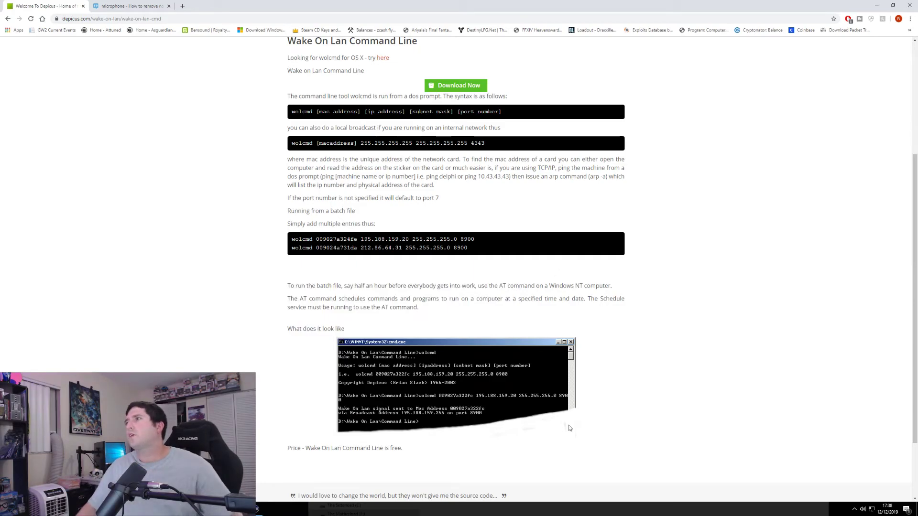
click(876, 6)
click(417, 208)
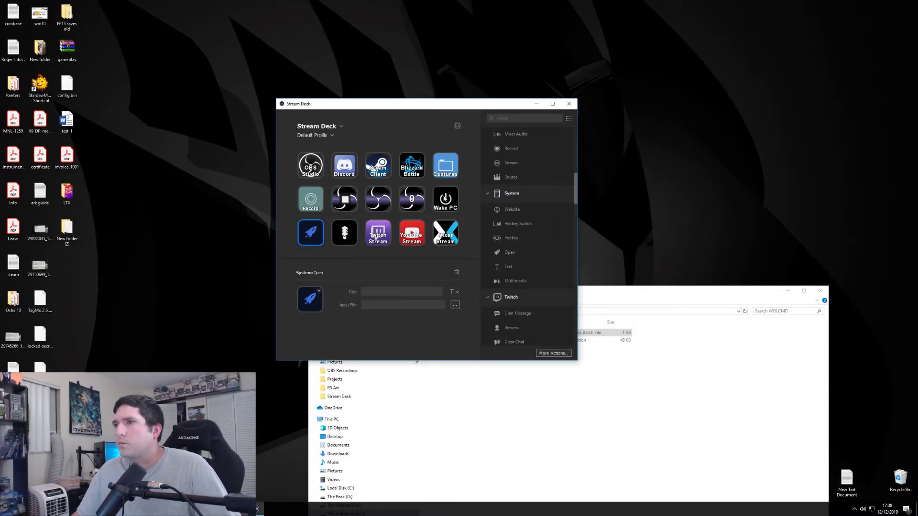
- Point the Open key at F:\WOLCMD\WOL CMD.bat
click(455, 306)
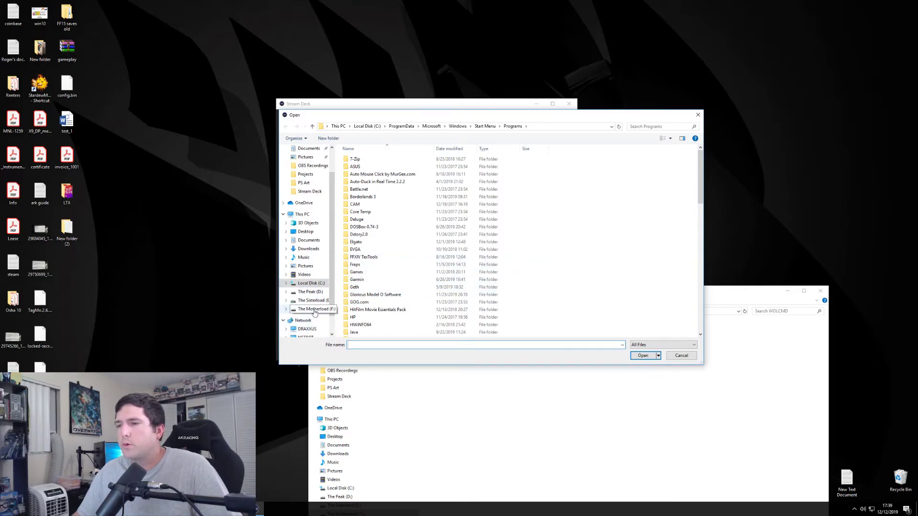
click(313, 311)
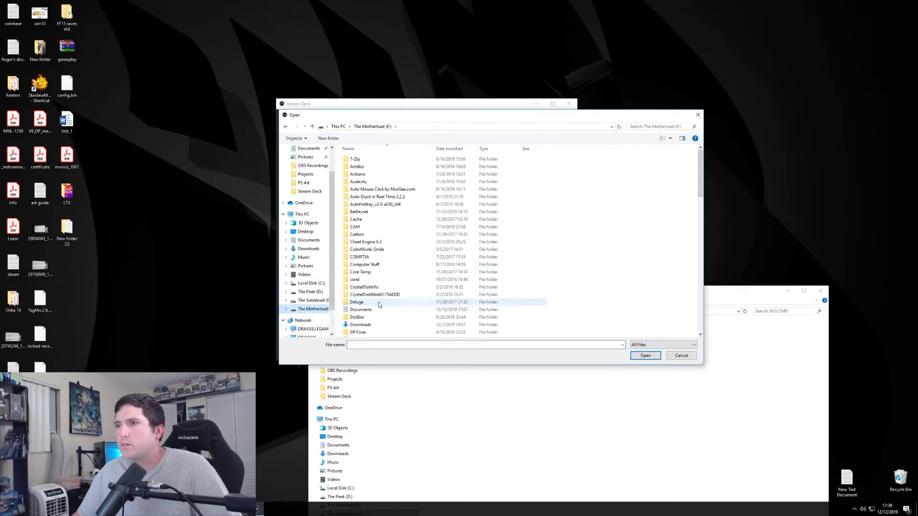
scroll(377, 301, down, 5)
scroll(379, 311, down, 3)
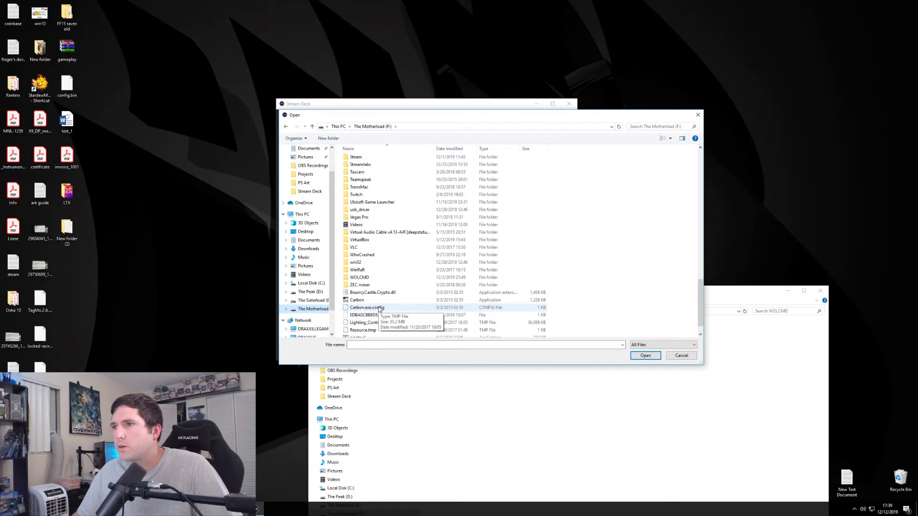
double_click(368, 282)
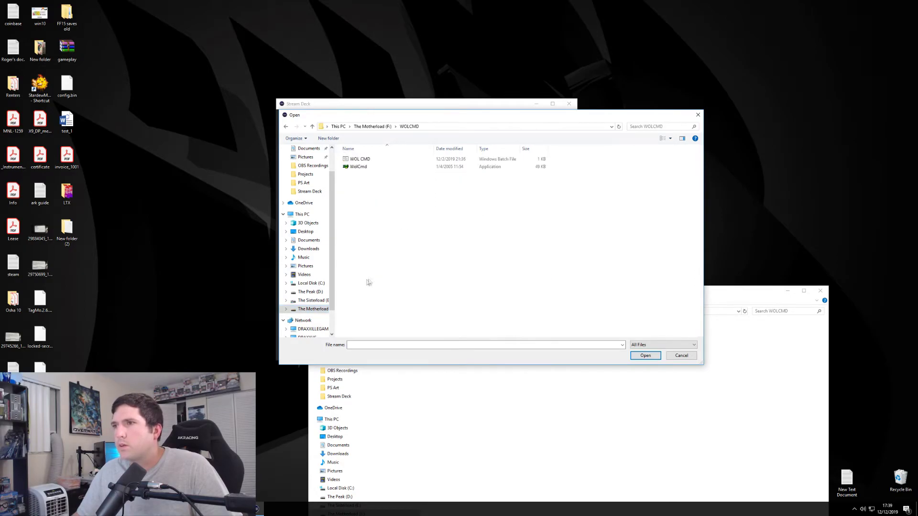
click(373, 161)
click(645, 355)
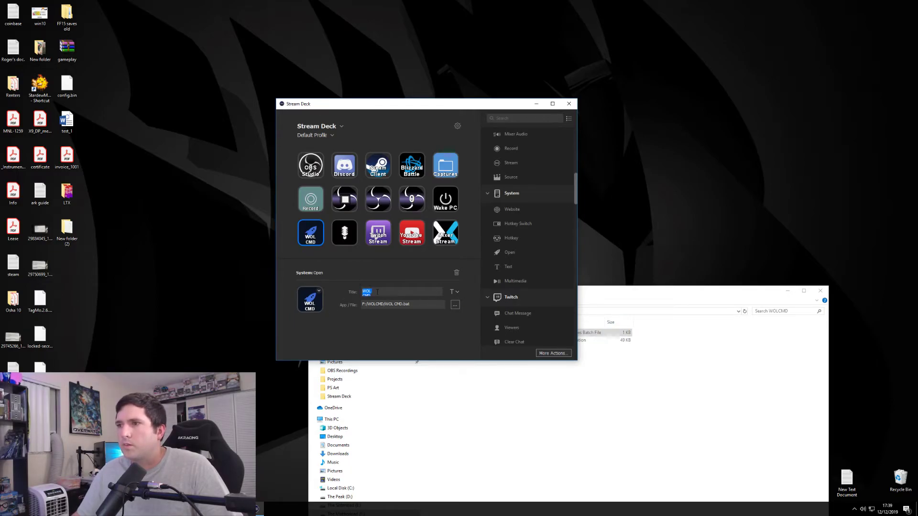
- Retitle the key 'Wake PC' and enlarge its title font to 11 pt
key(BackSpace)
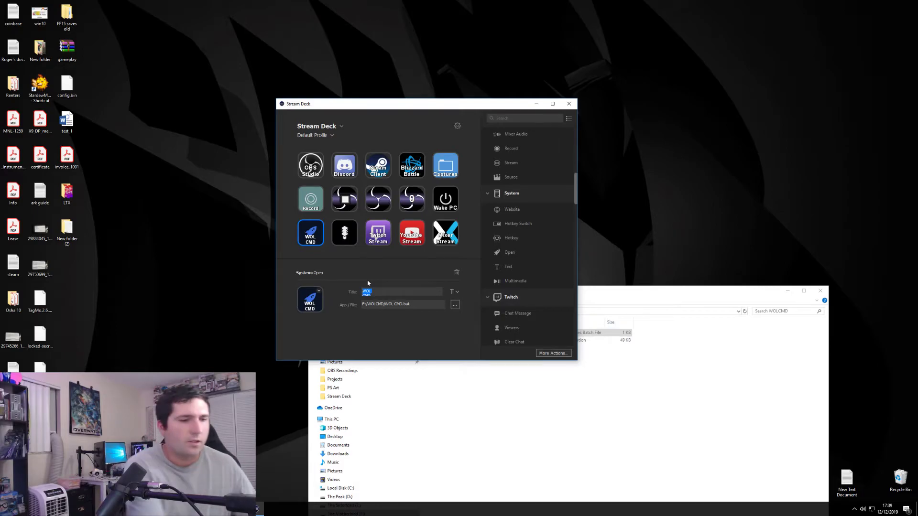
text(Wak)
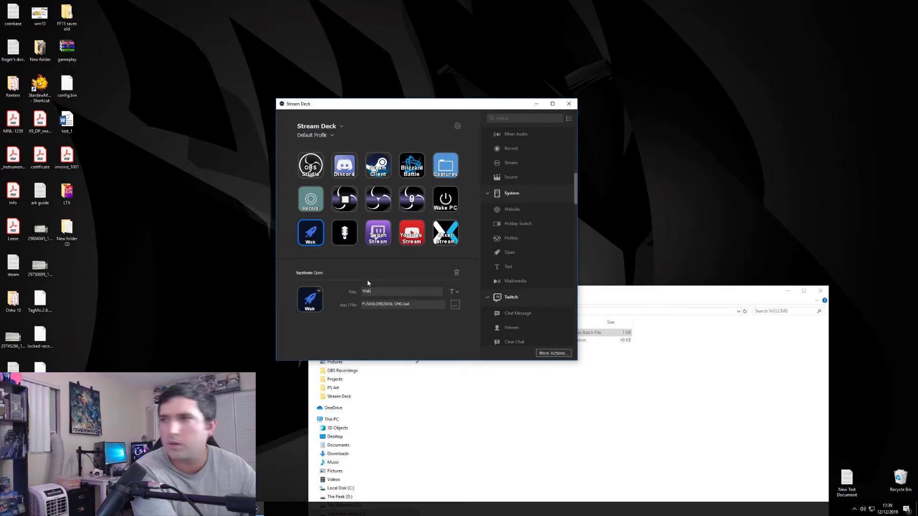
text(e PCX)
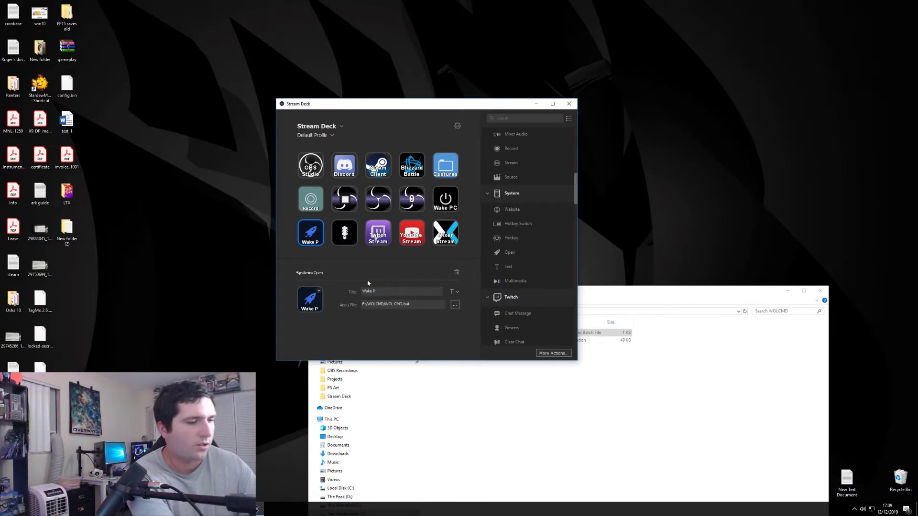
key(BackSpace)
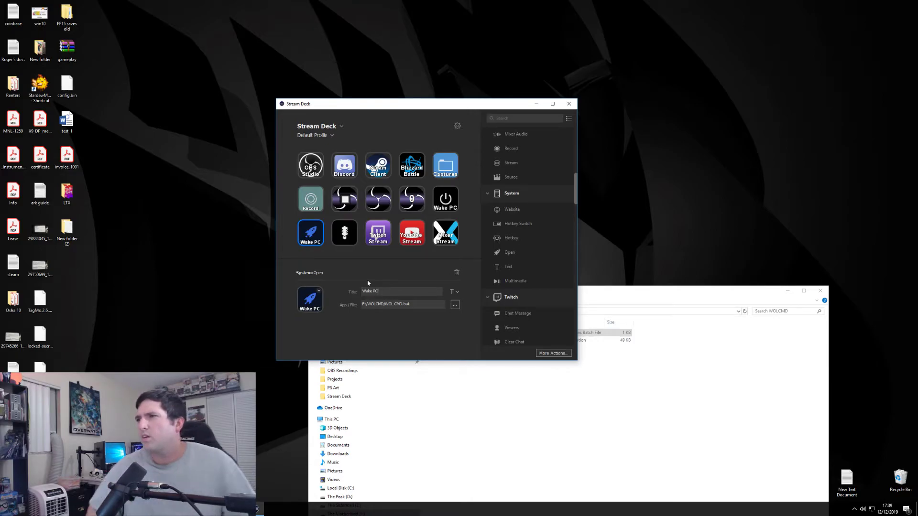
click(454, 291)
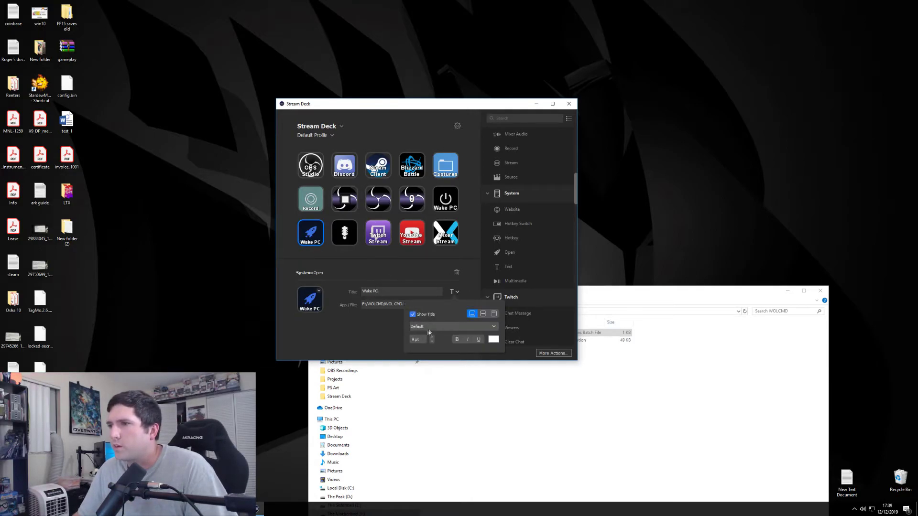
click(432, 337)
click(432, 337)
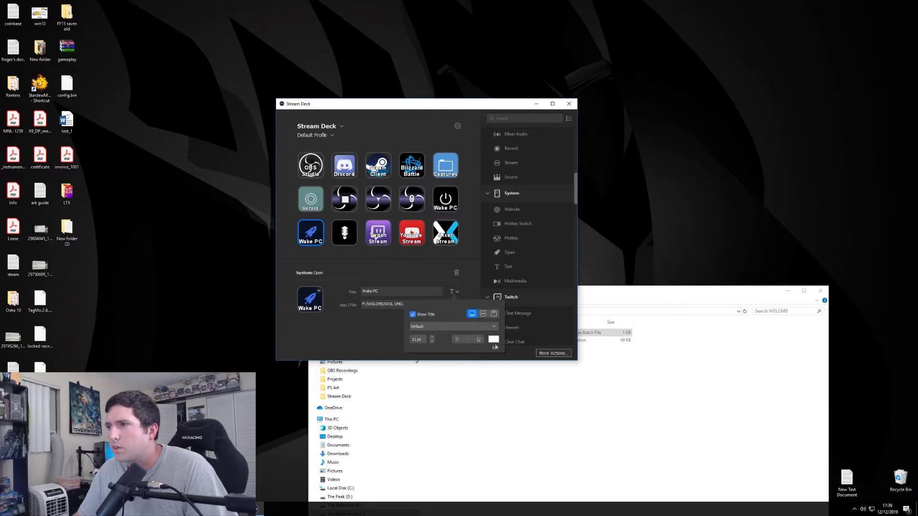
click(370, 337)
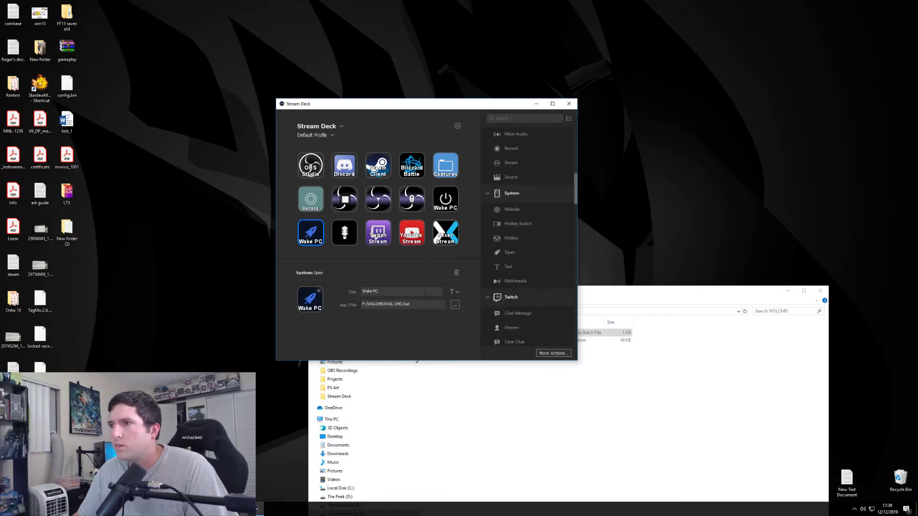
click(314, 307)
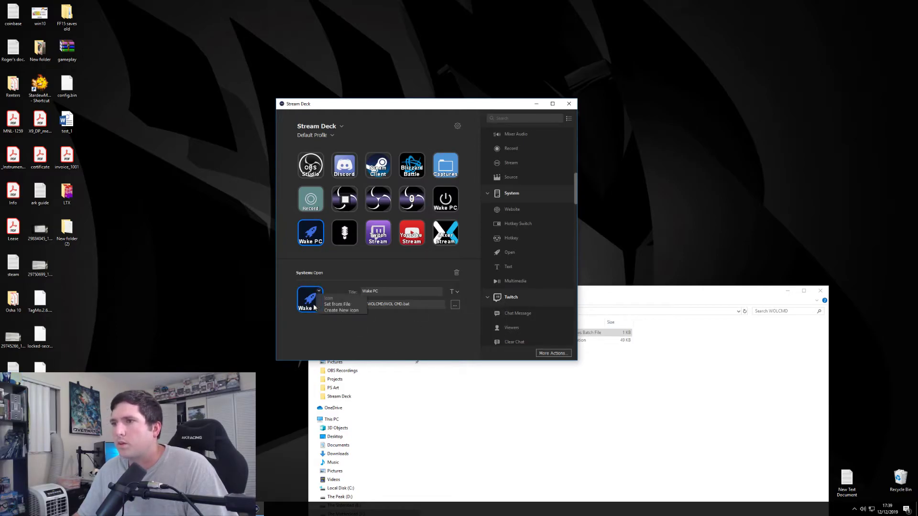
- Set the Wake PC key icon to the streamdeck_key3 power-symbol image file
click(353, 305)
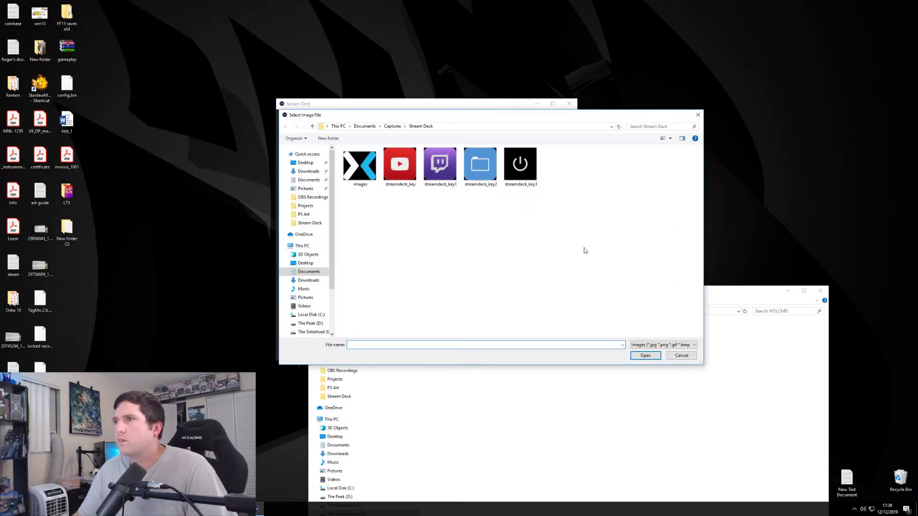
click(519, 165)
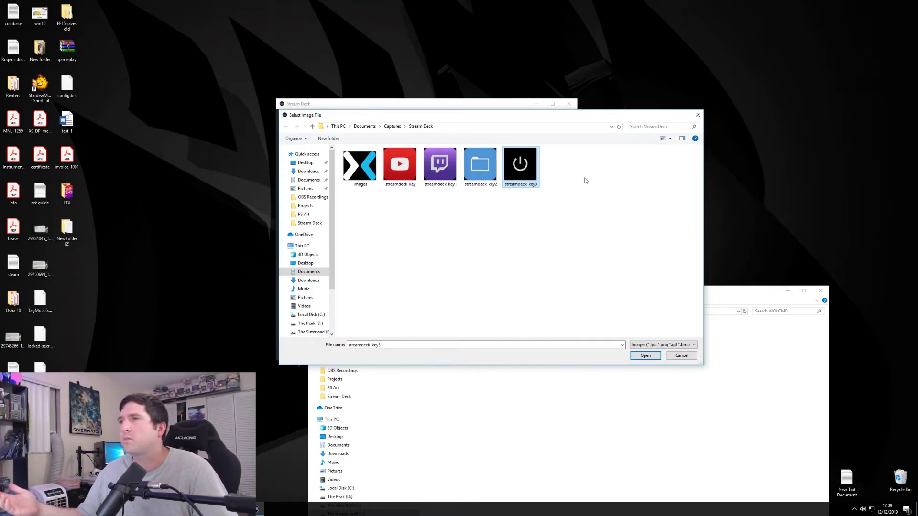
click(646, 357)
click(342, 260)
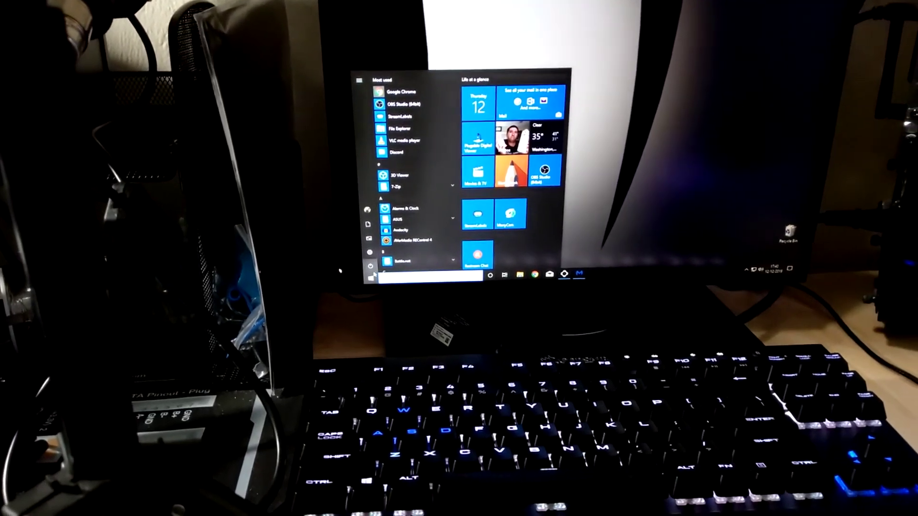
- Open the second PC's power options showing Sleep, Hibernate, Shut down and Restart
click(370, 265)
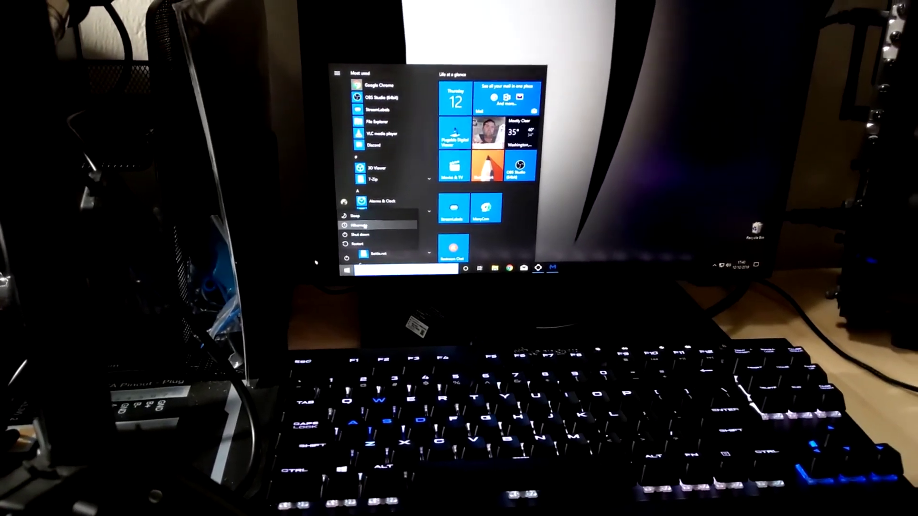